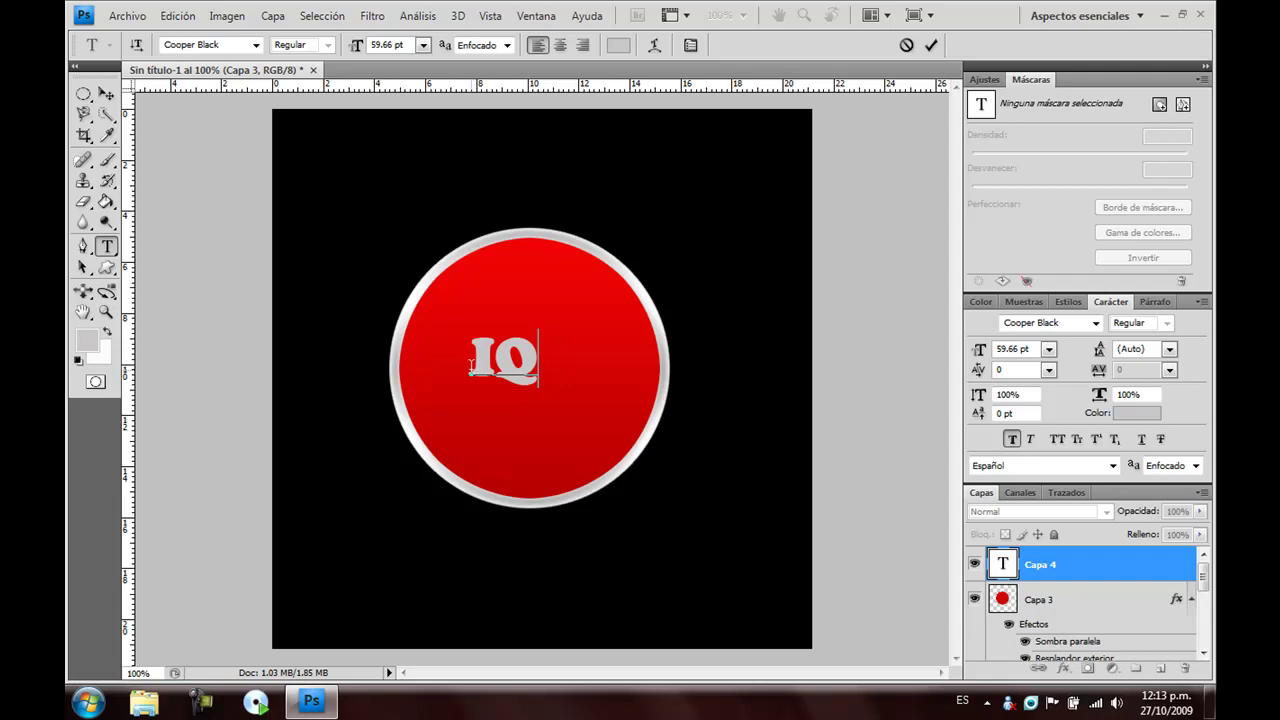
- Scale the IQ text to about 261% × 268% and centre it on the red circle
click(106, 93)
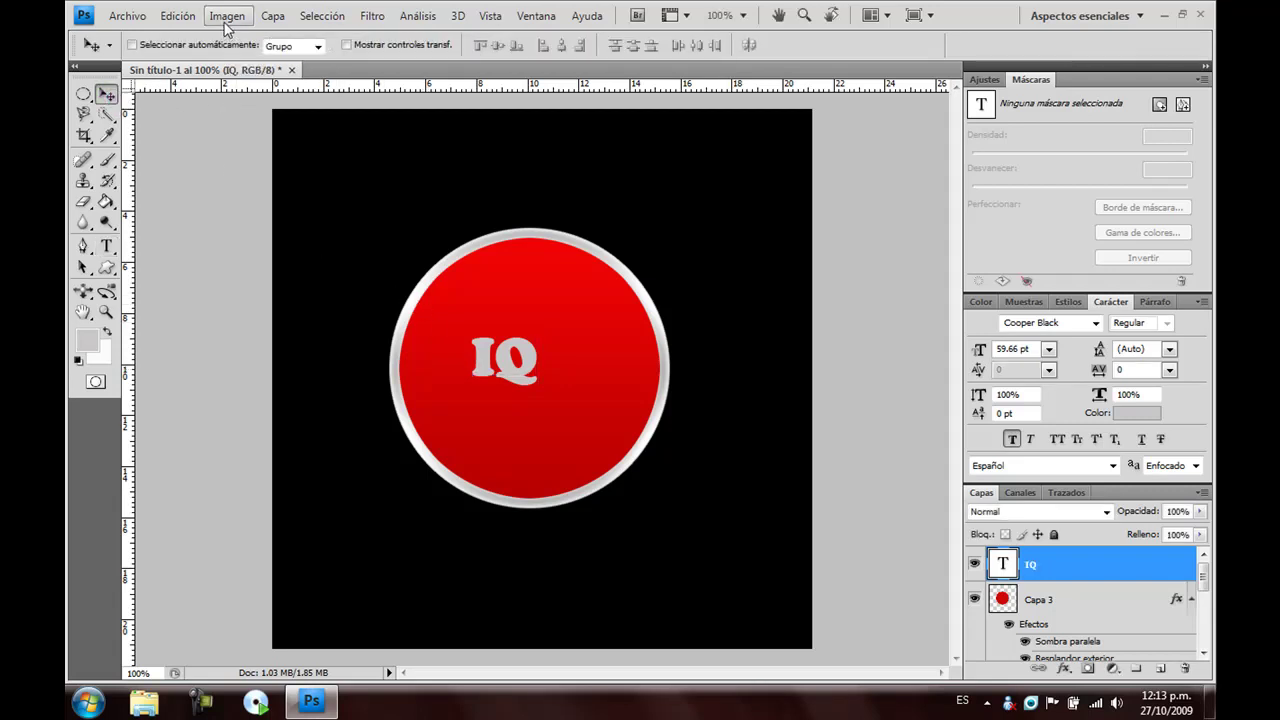
click(176, 18)
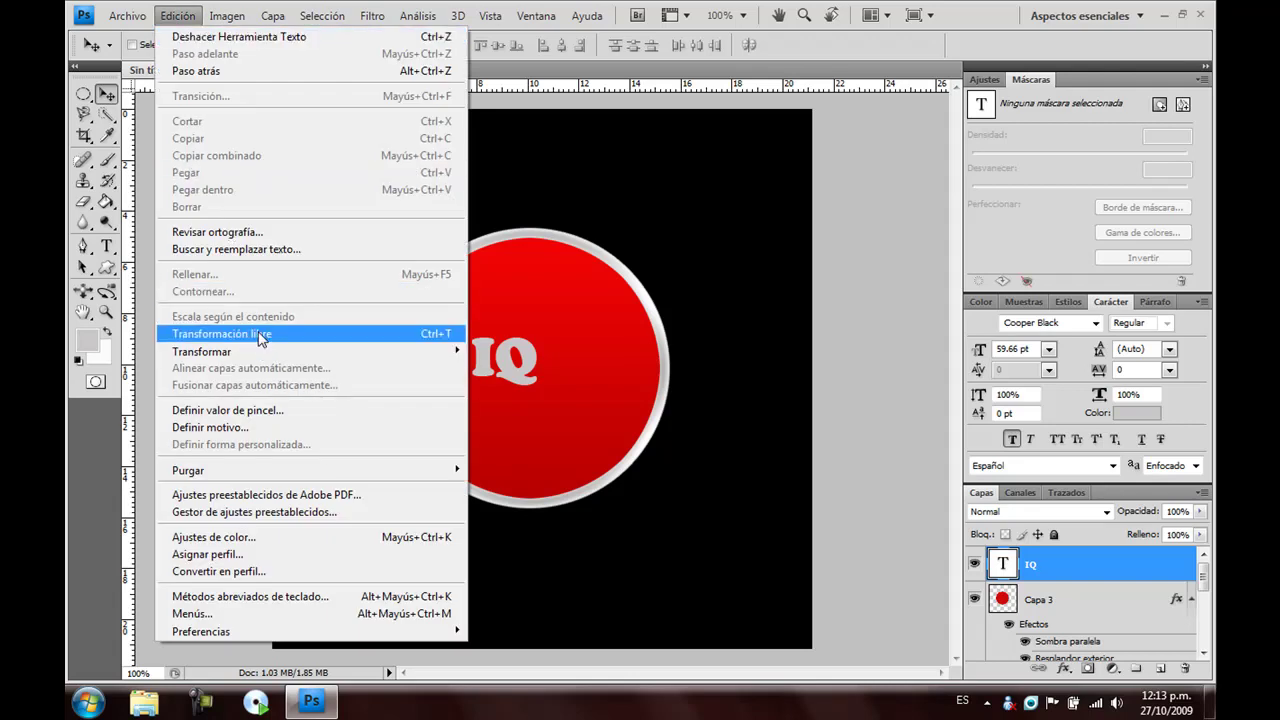
click(258, 334)
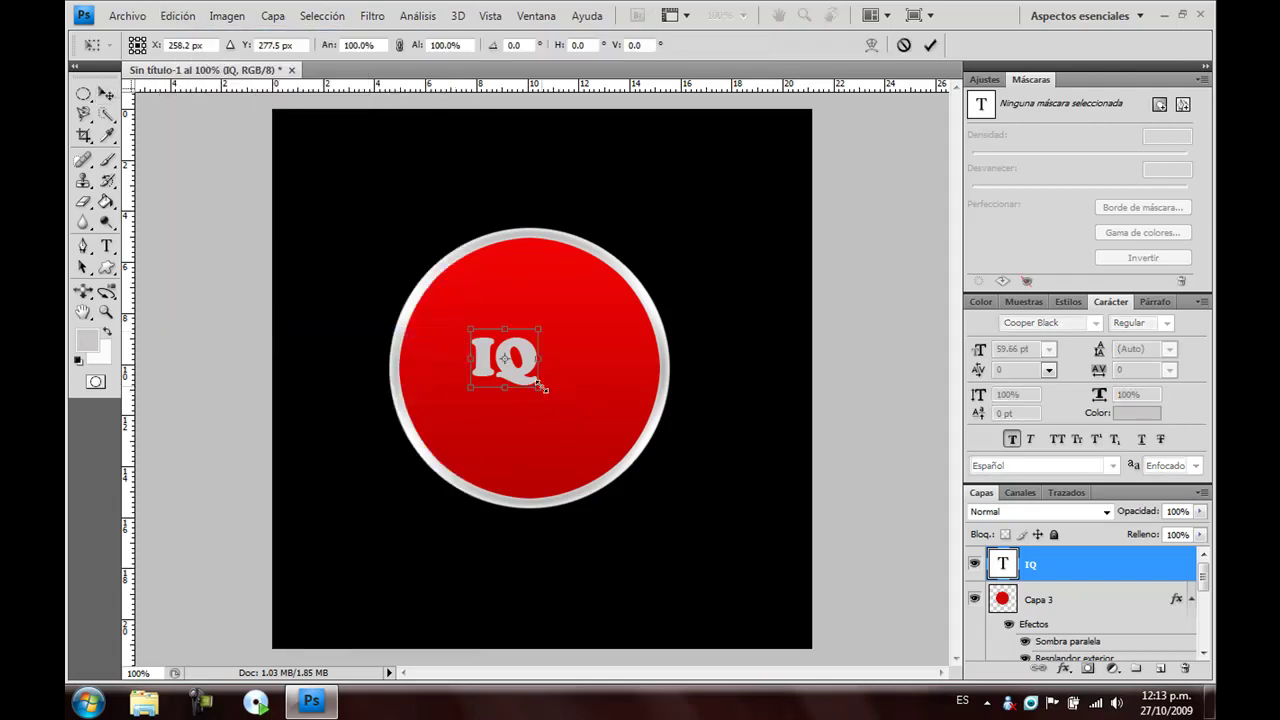
mouse_move(540, 390)
mouse_down()
mouse_move(595, 455)
mouse_move(646, 485)
mouse_up()
drag(612, 406, 584, 366)
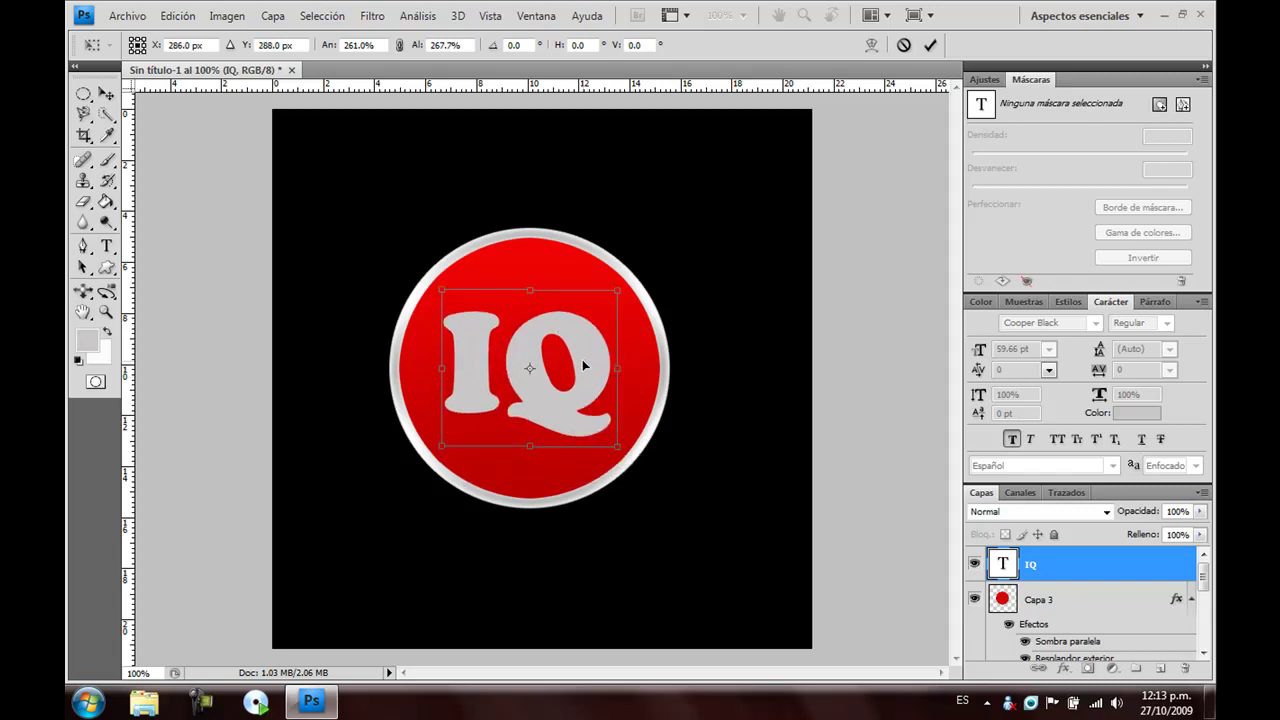
key(Return)
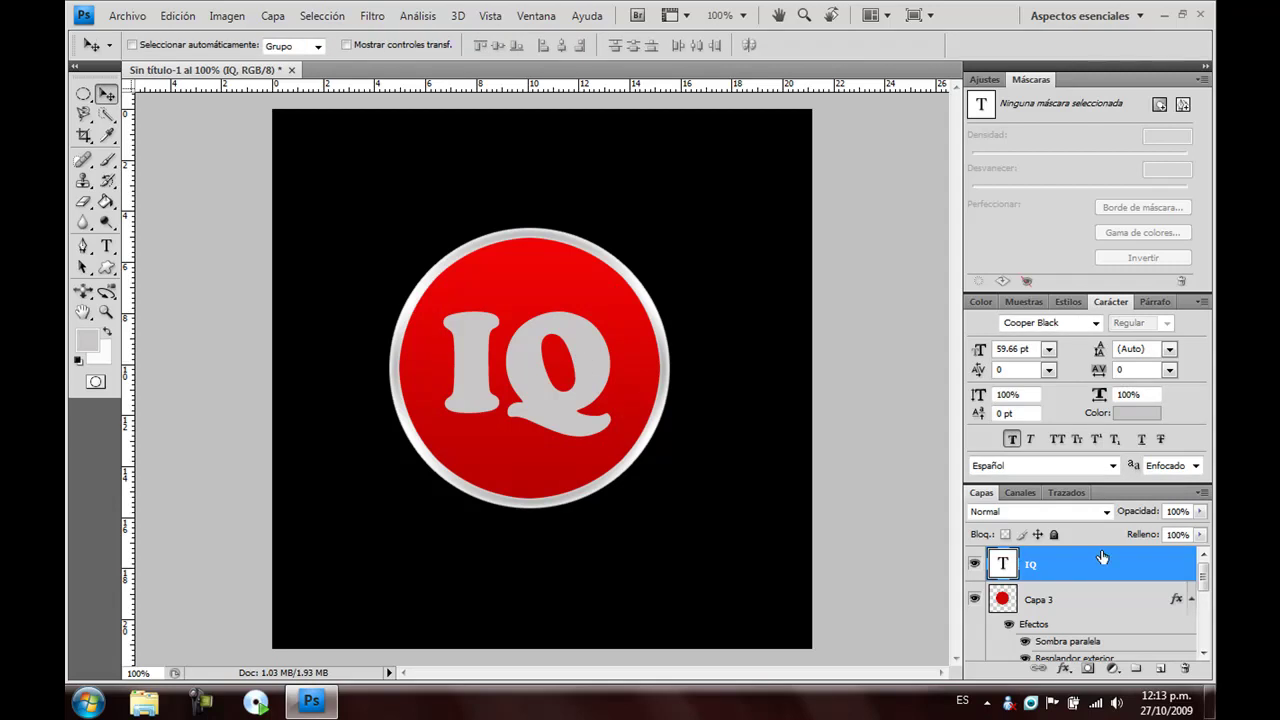
- Apply the glossy white preset from the Styles panel to the IQ text layer
click(1067, 304)
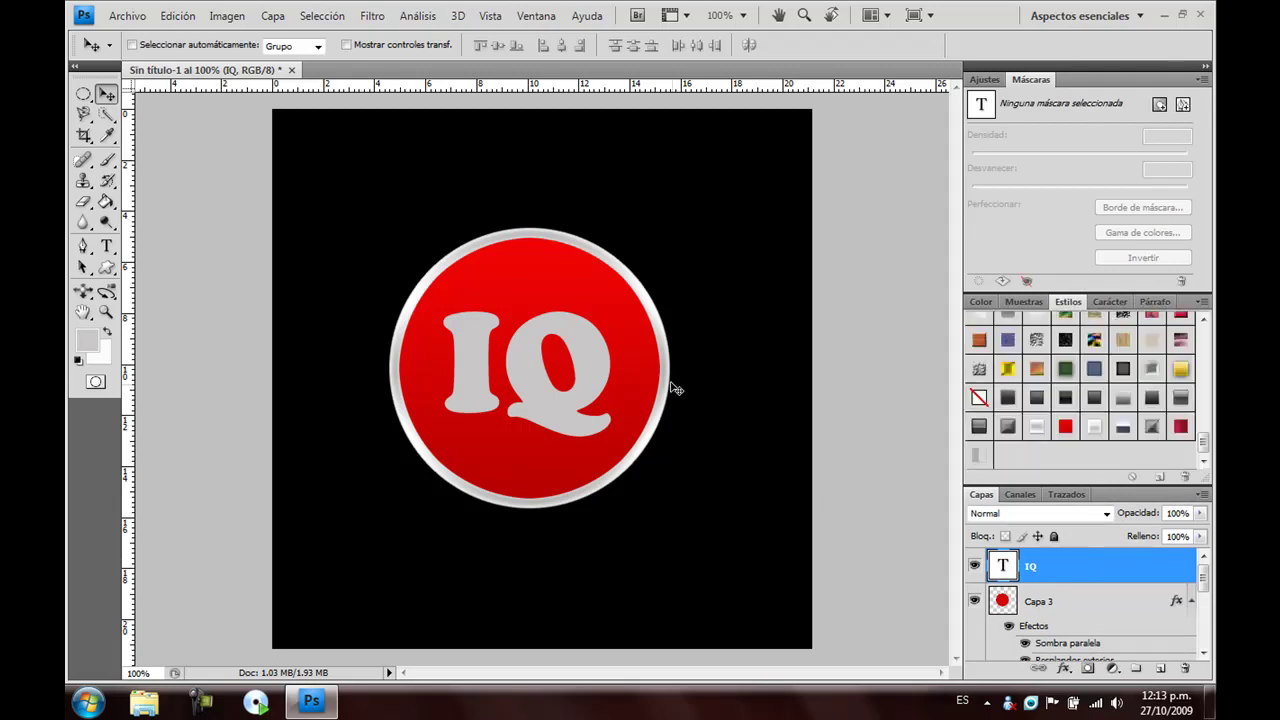
click(1094, 428)
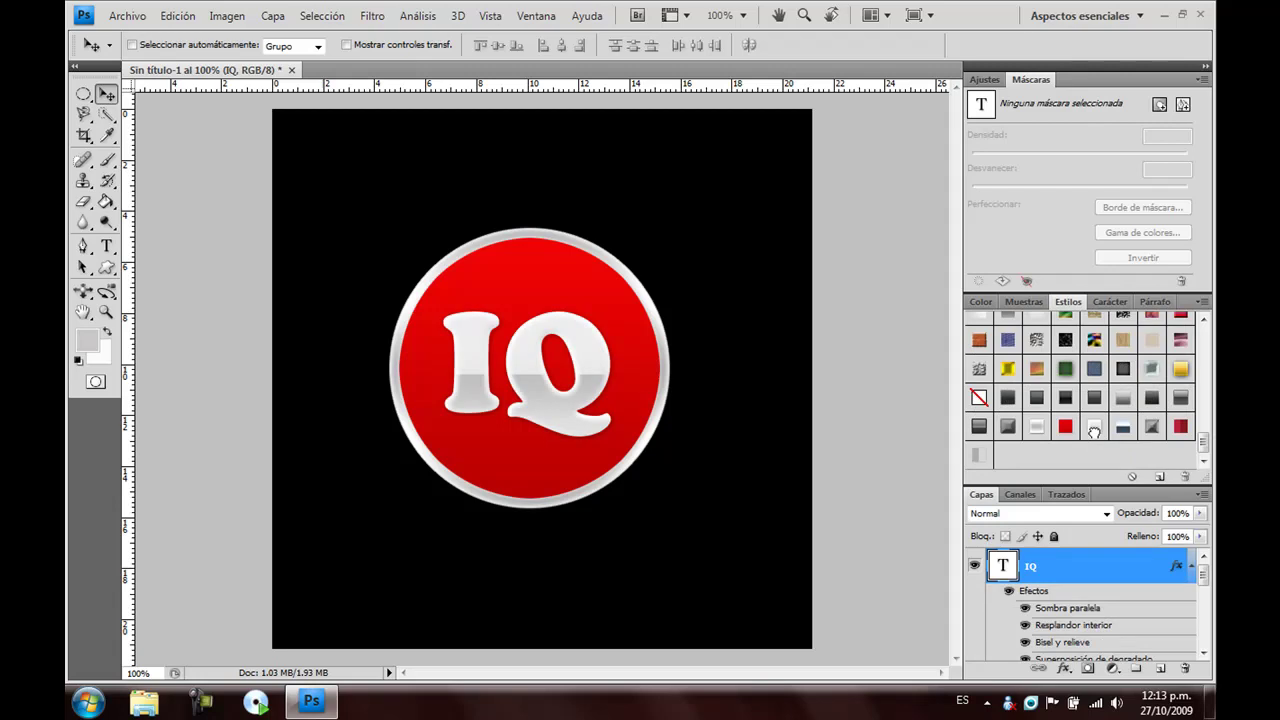
right_click(1074, 571)
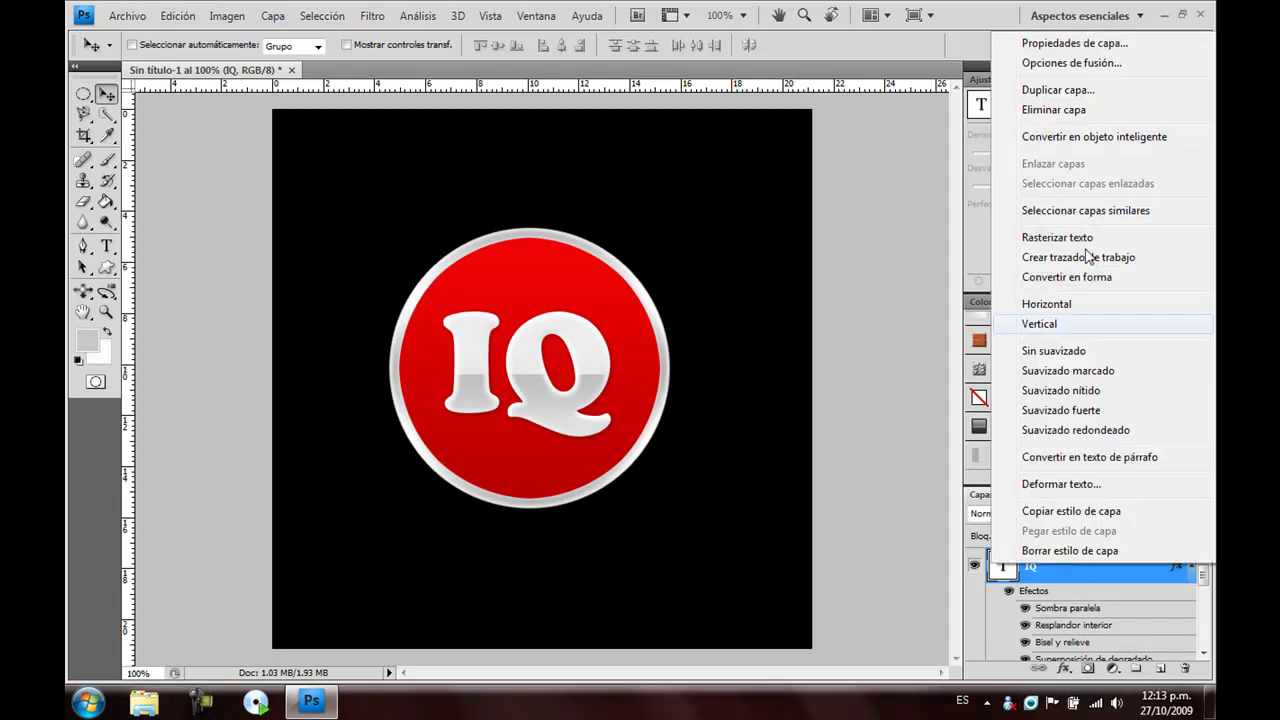
click(1087, 70)
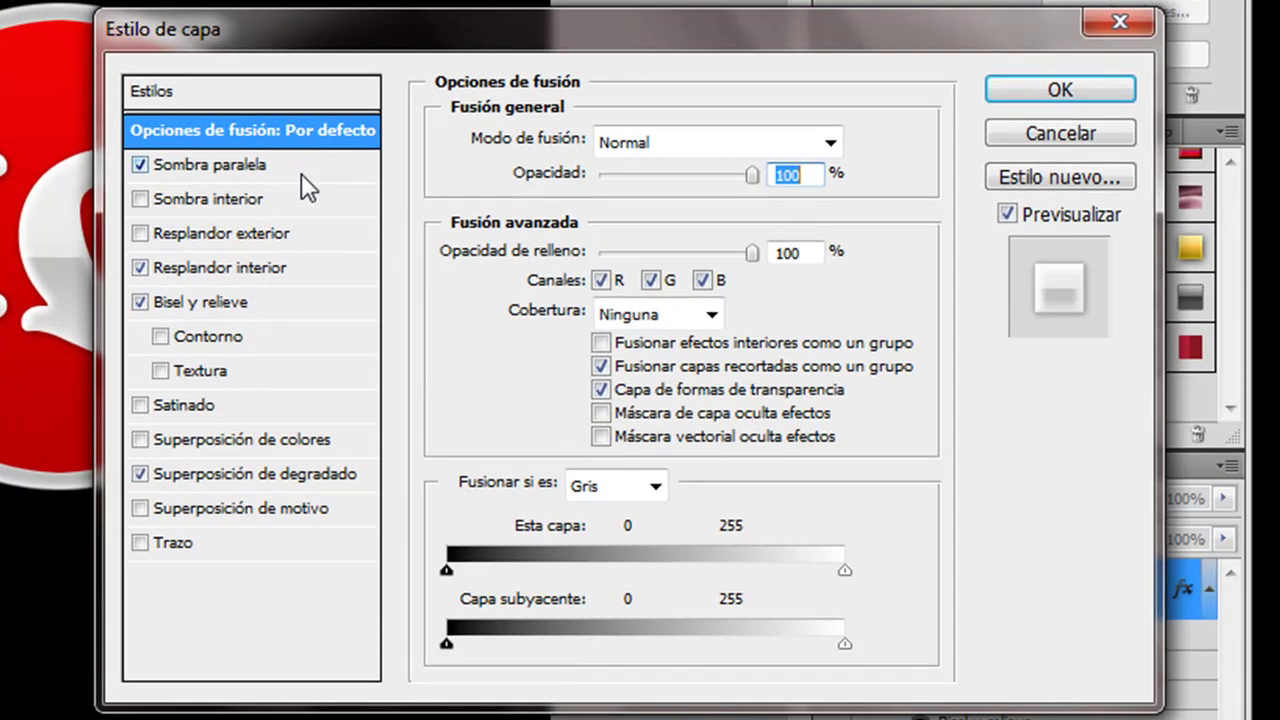
- Inspect the IQ drop shadow's spread and contour presets, leaving them unchanged
click(301, 173)
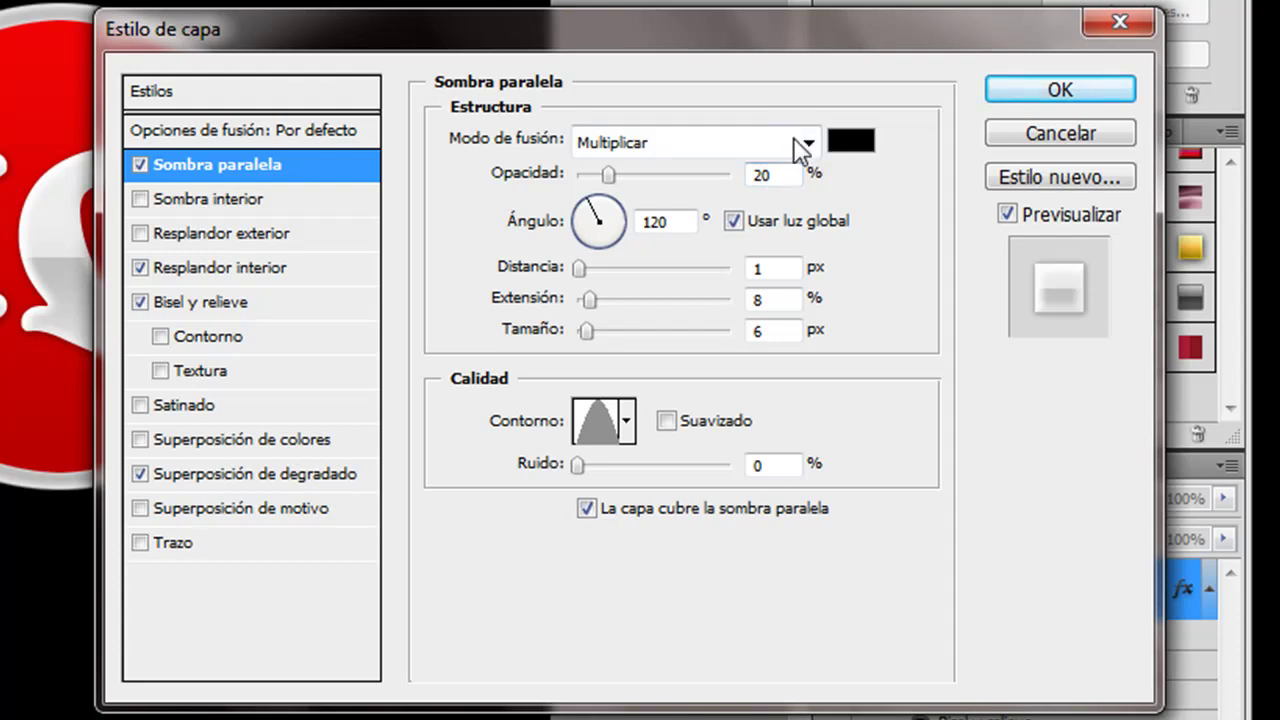
click(757, 298)
click(628, 424)
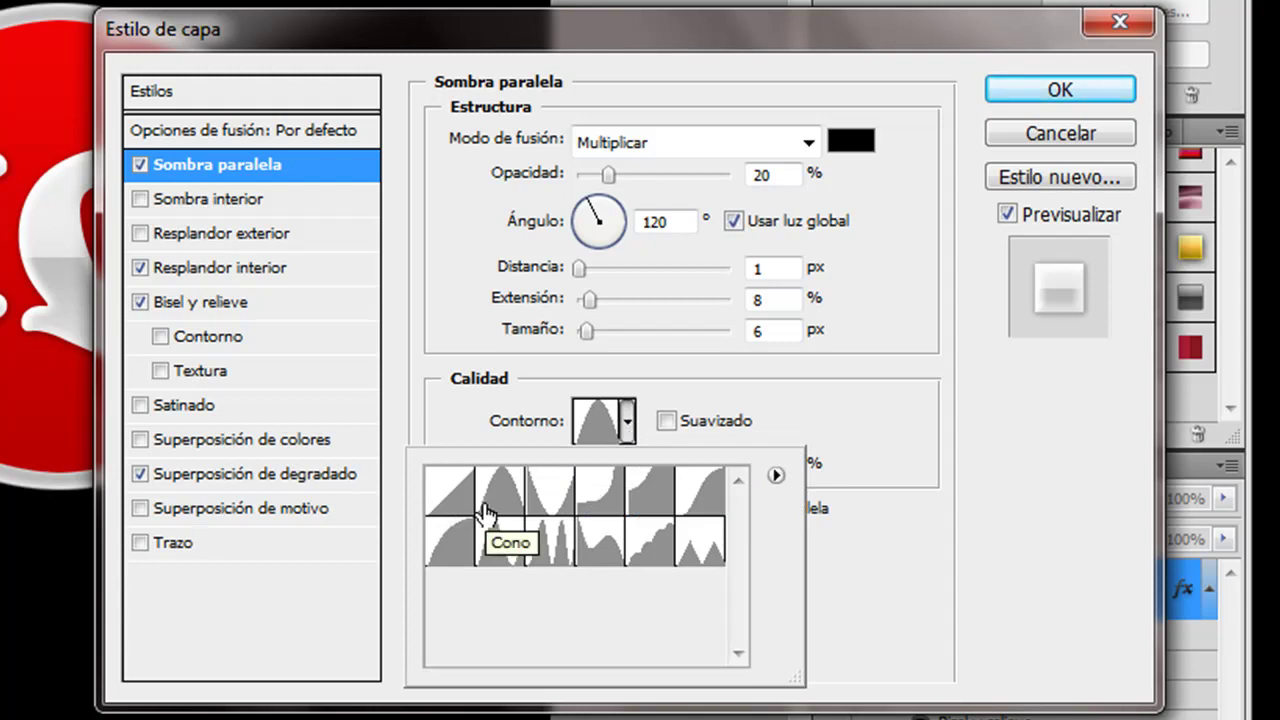
click(814, 420)
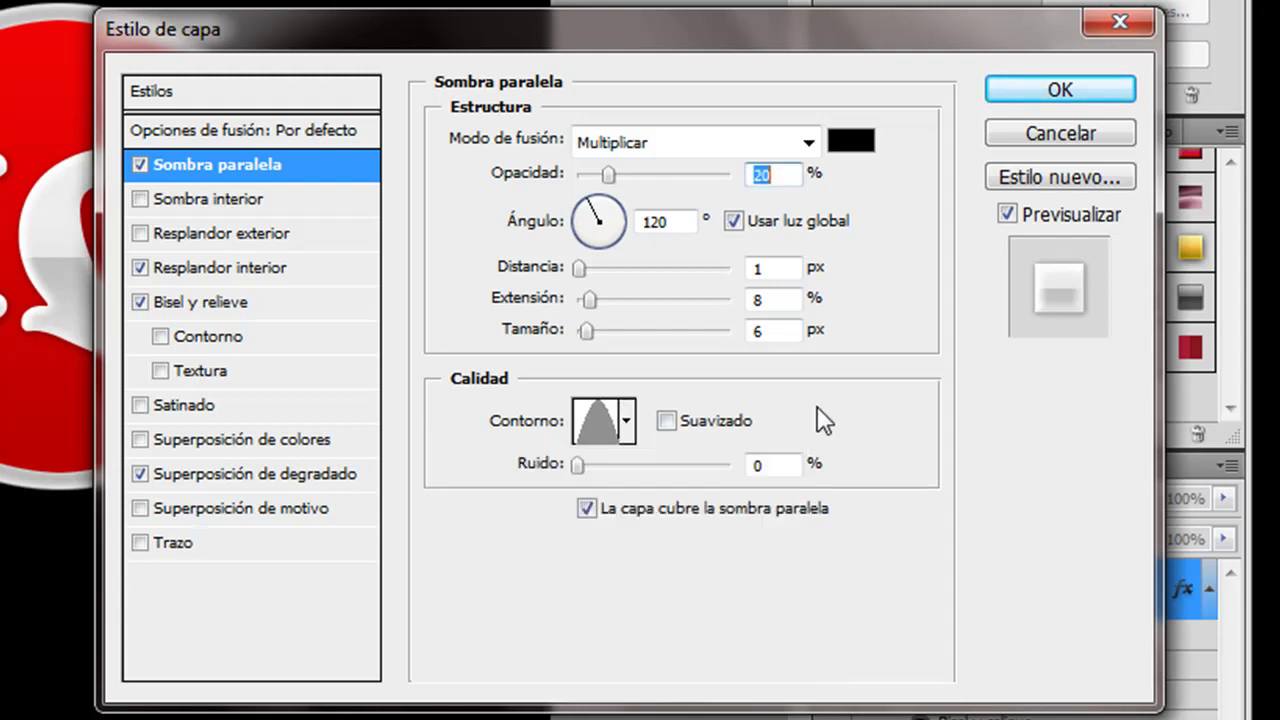
click(350, 270)
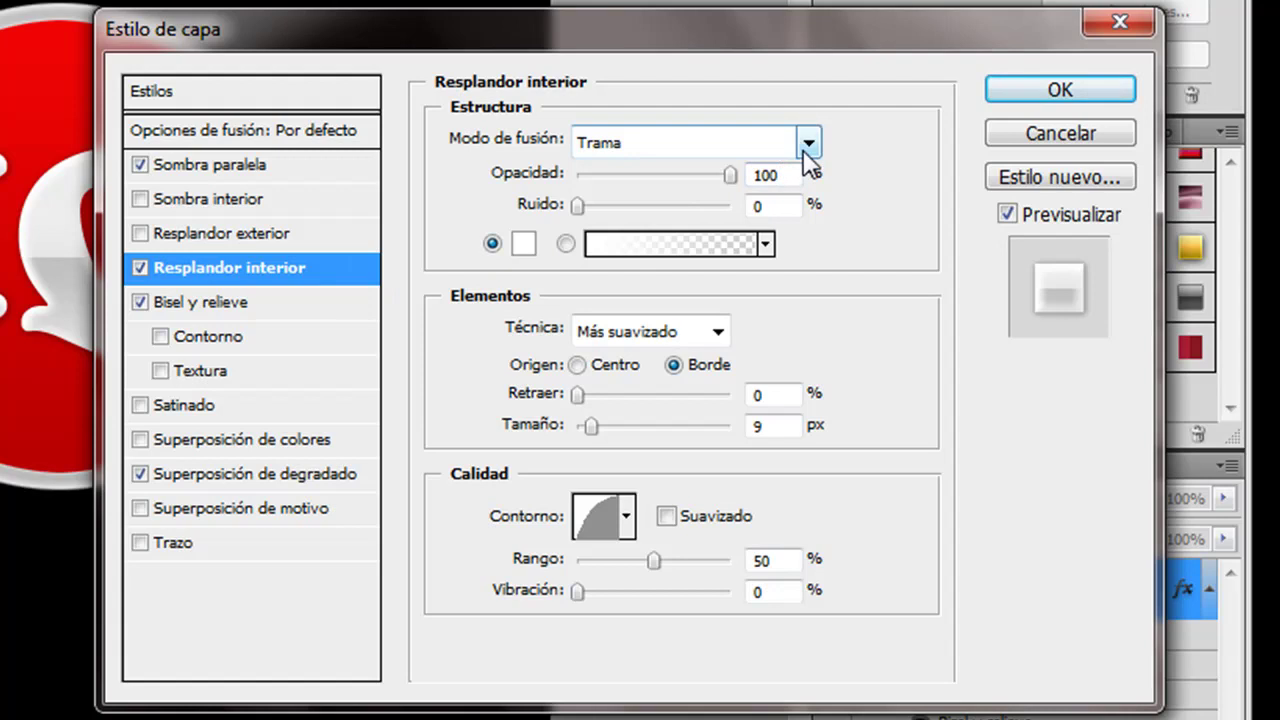
- Review the inner glow's white colour and contour presets without changing them
click(523, 242)
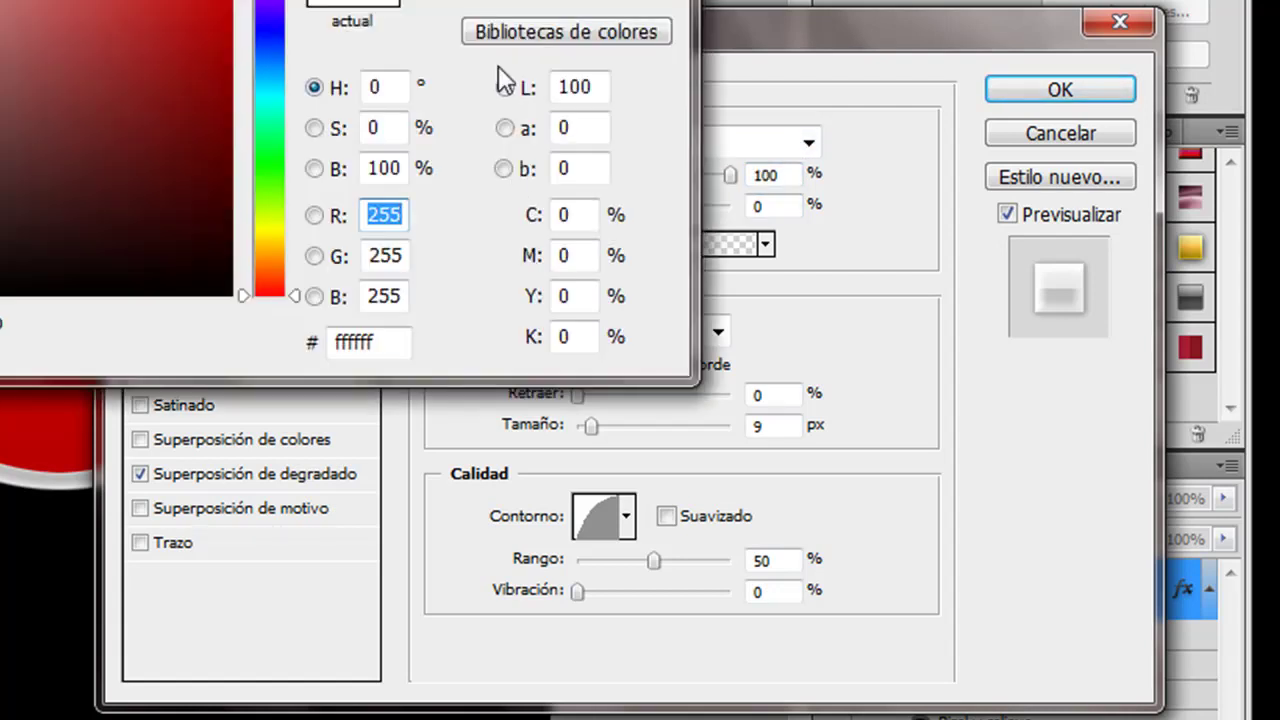
key(Return)
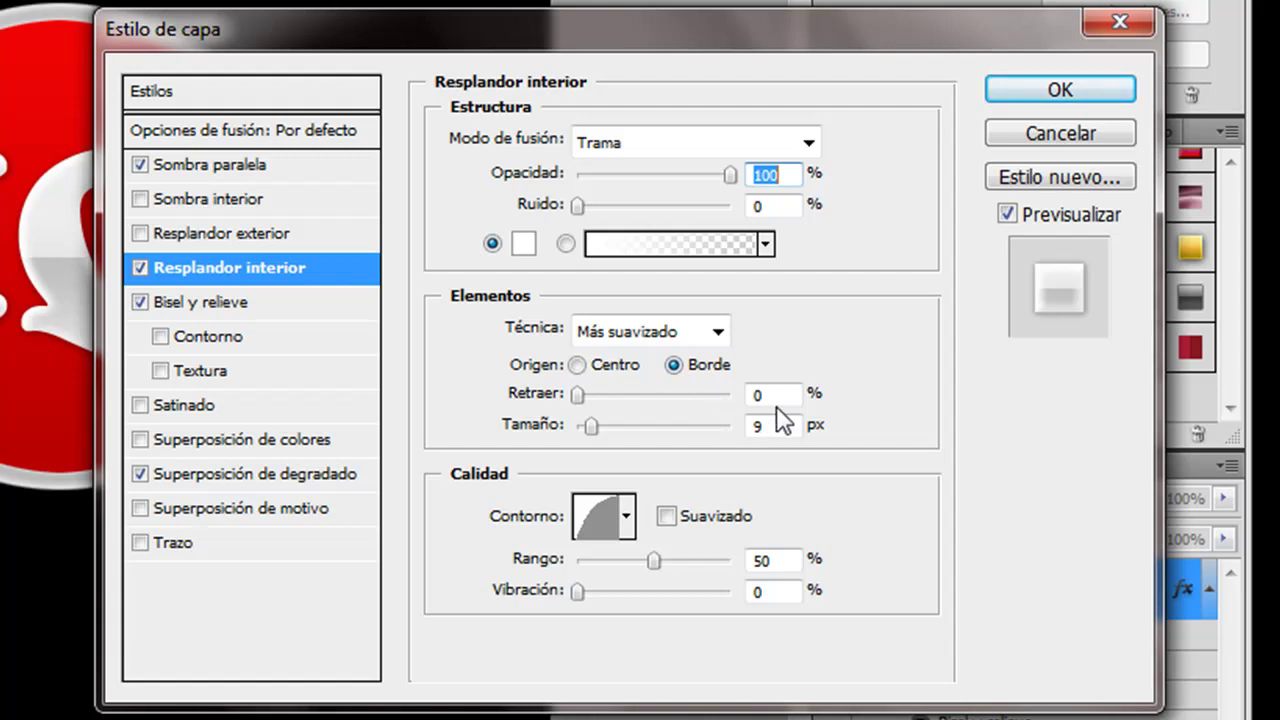
click(626, 516)
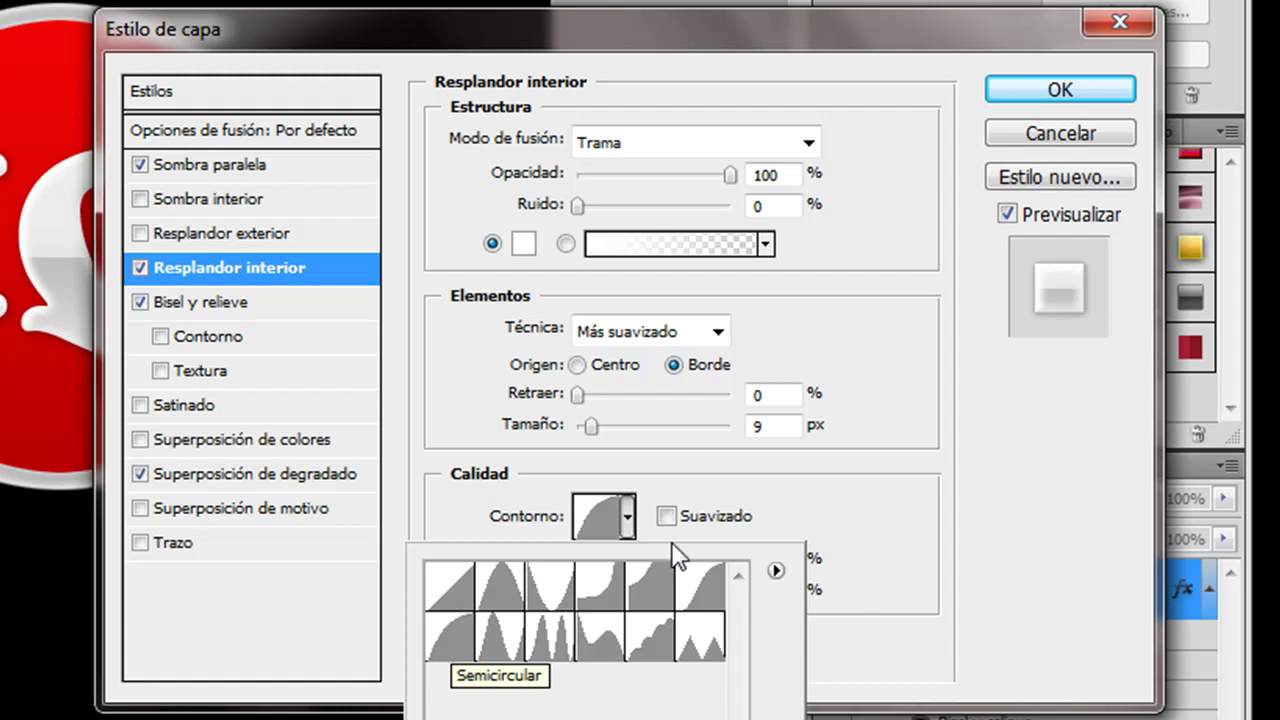
click(802, 470)
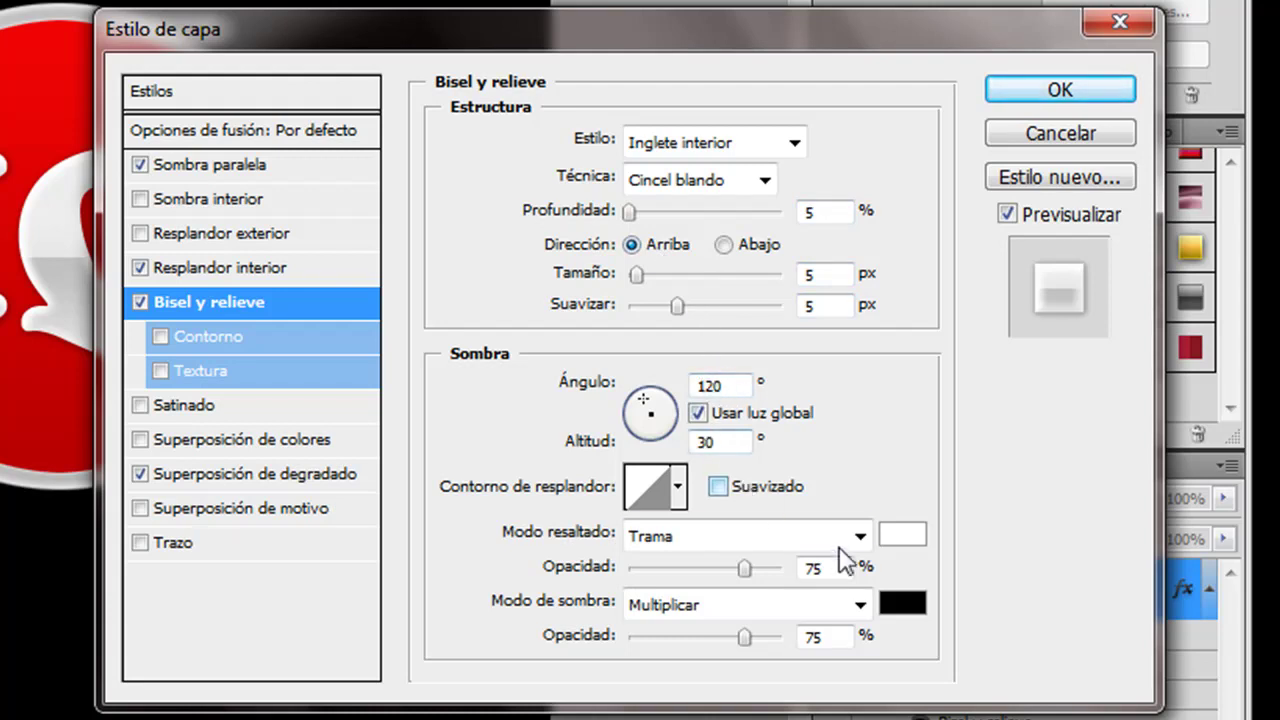
- Open the Gradient Editor for the IQ text's grey gradient overlay
click(250, 474)
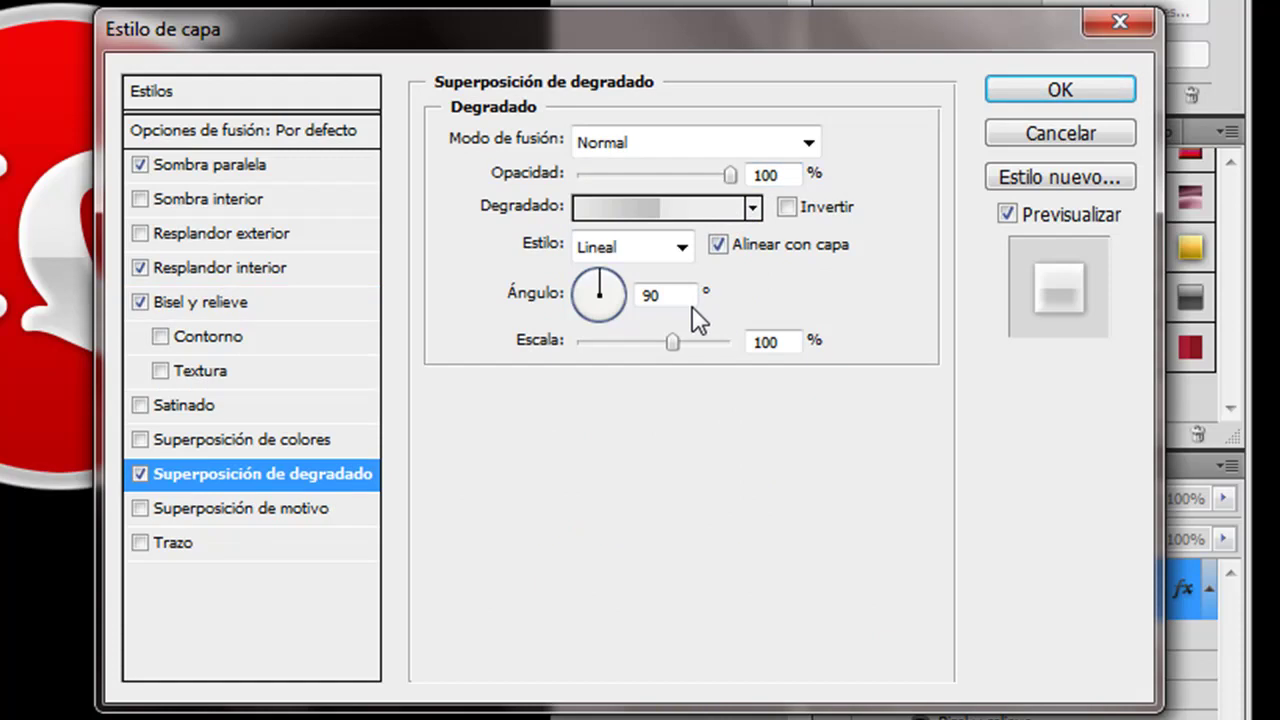
click(652, 208)
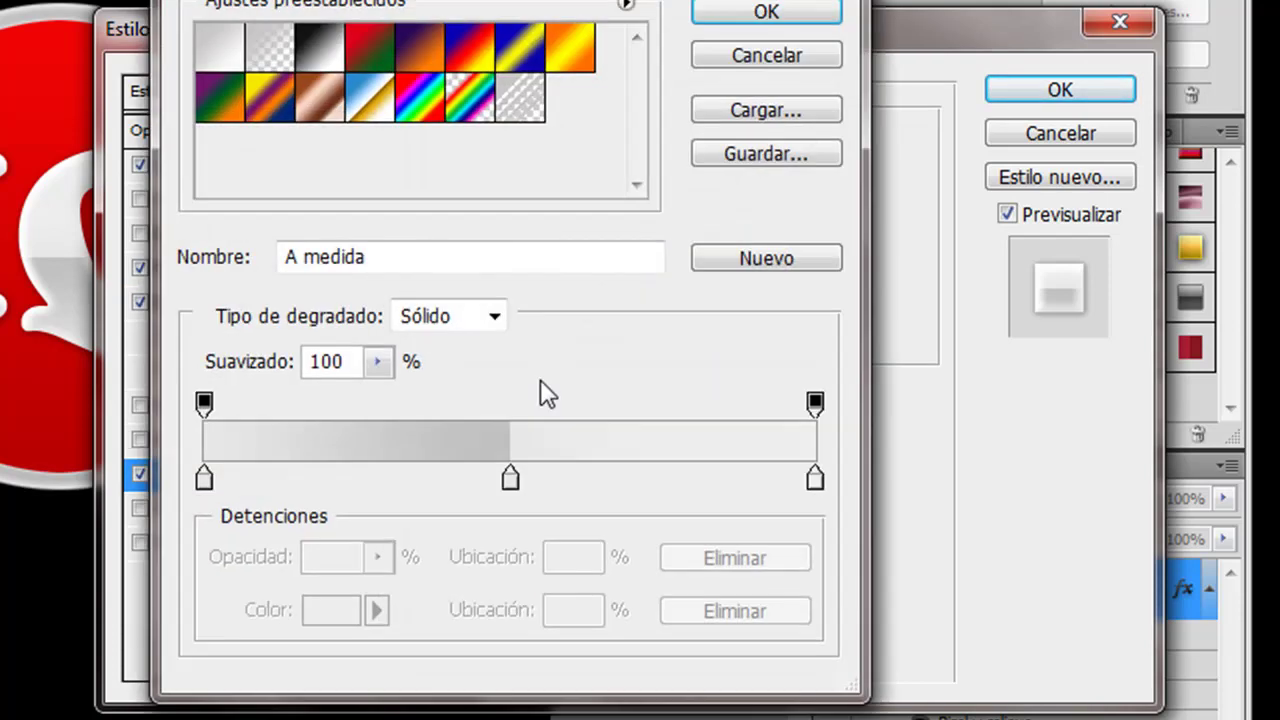
- Set the middle gradient stop to 50% and the left stop to light grey e7e7e7
drag(512, 480, 543, 492)
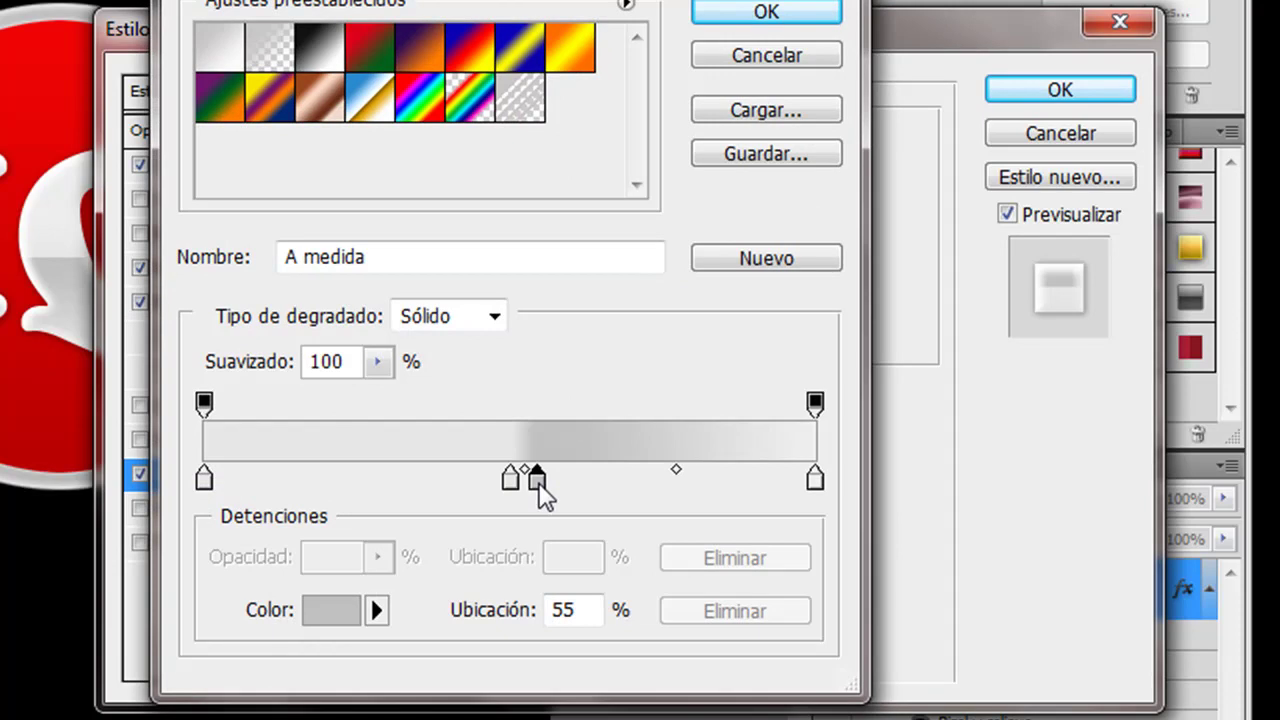
drag(543, 492, 541, 492)
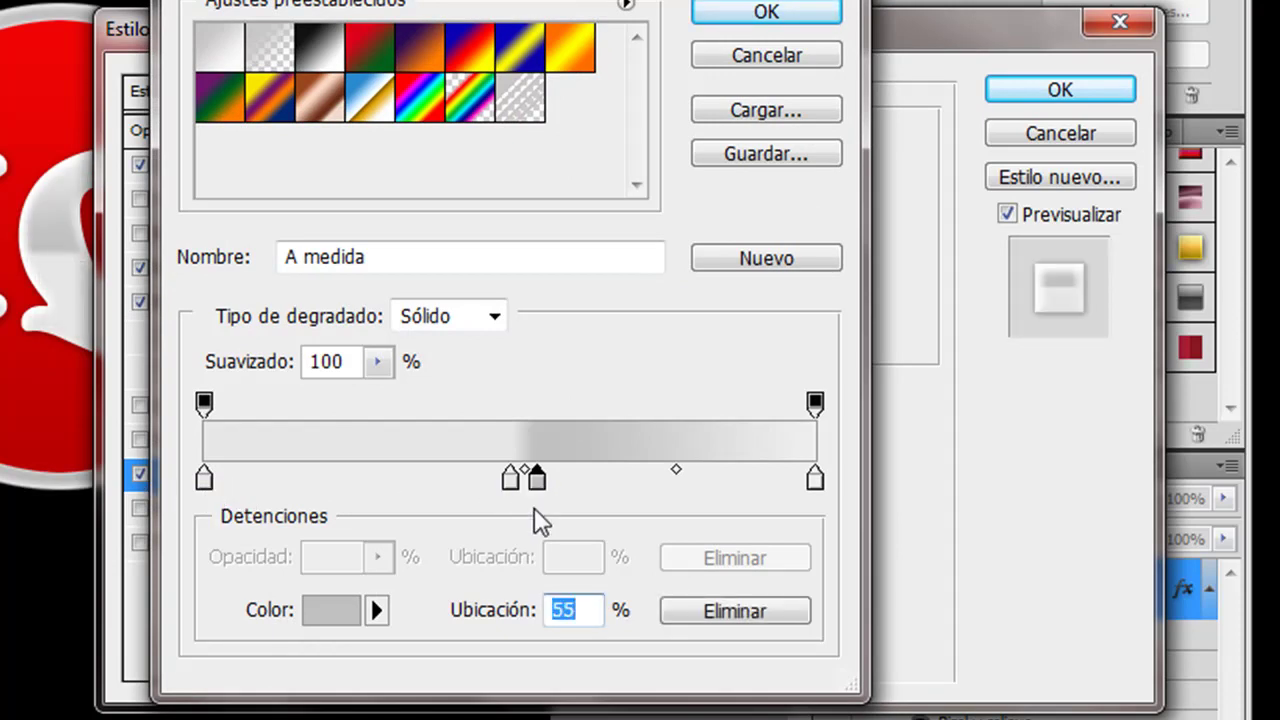
text(50)
key(Return)
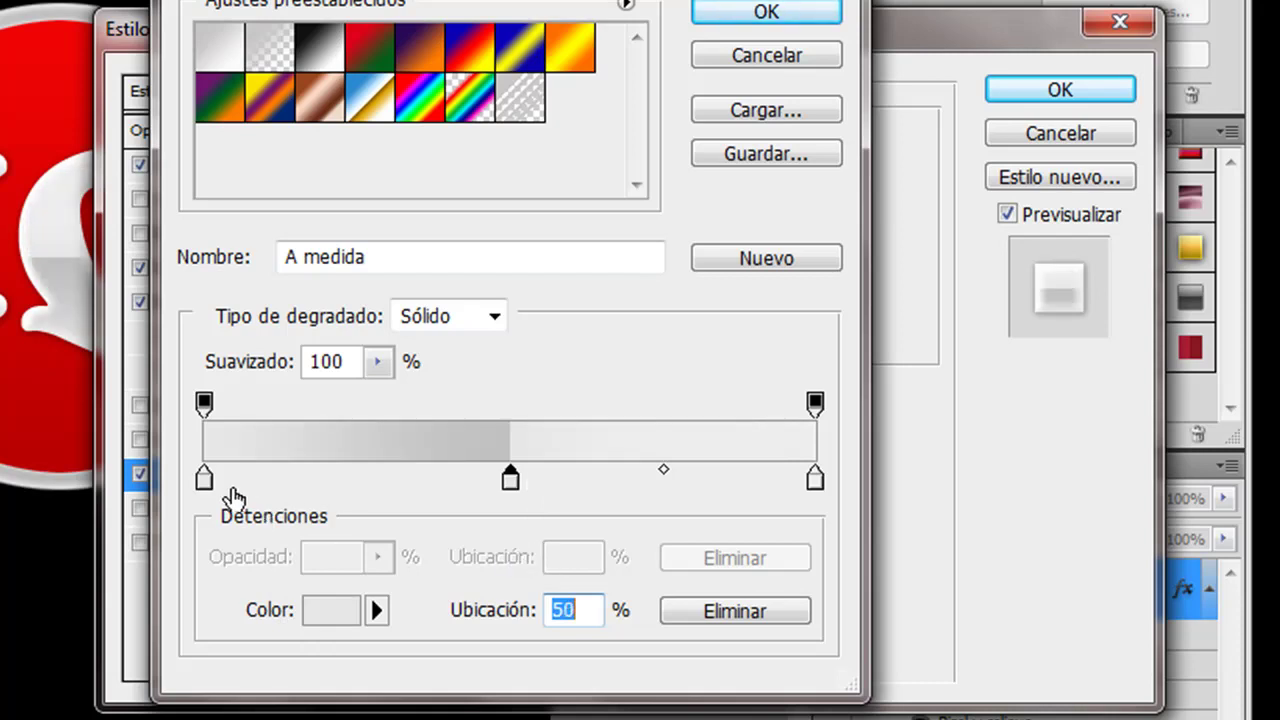
click(205, 482)
click(330, 610)
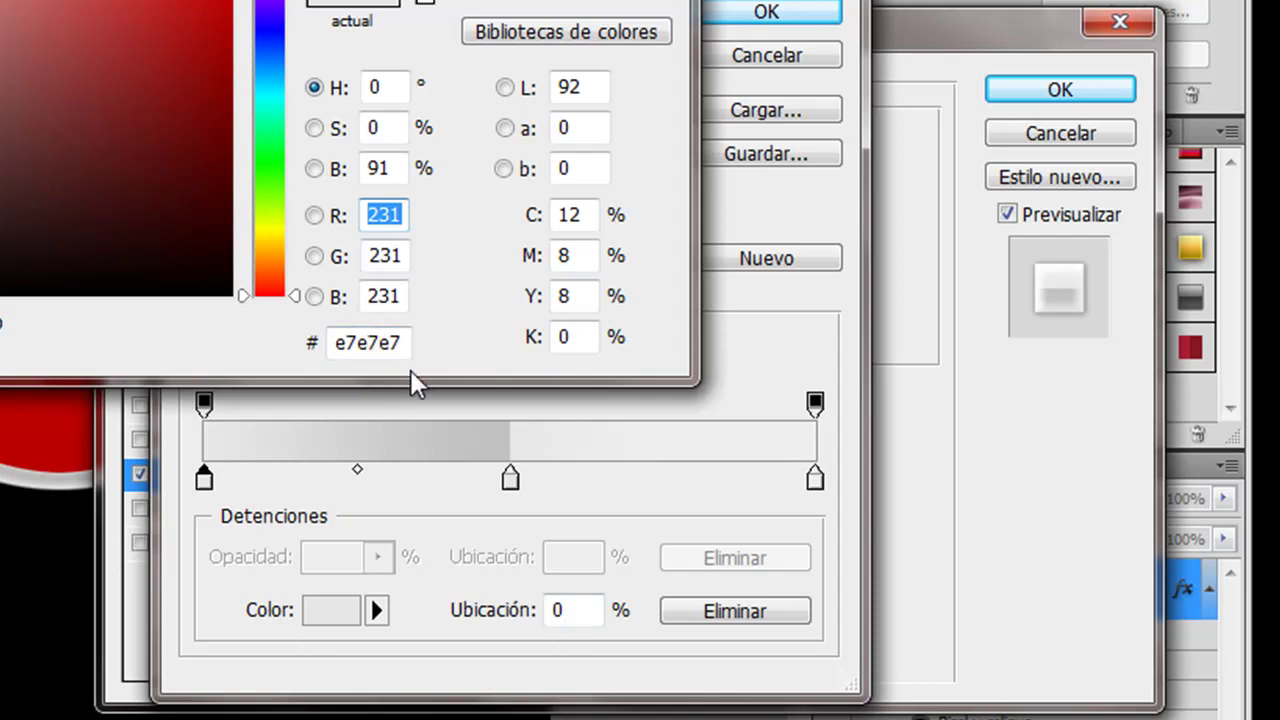
key(Return)
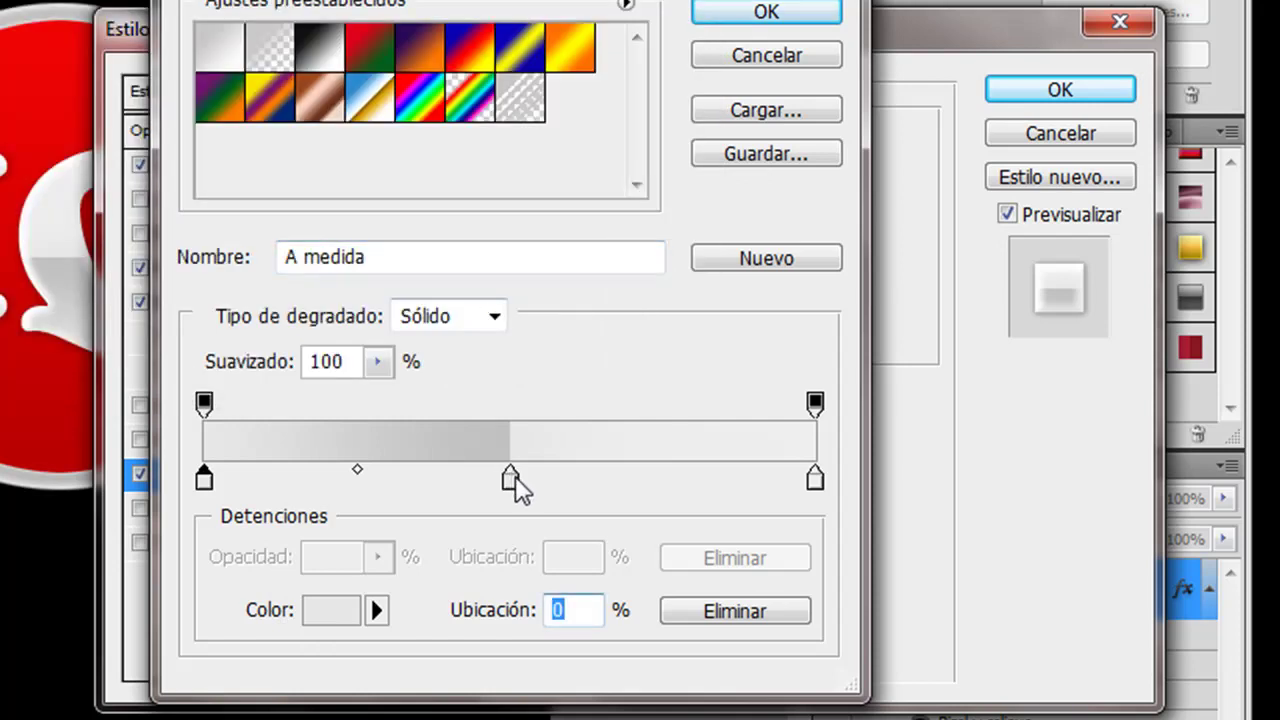
- Duplicate the middle colour stop and place the copy on the 50% mark
drag(512, 479, 535, 478)
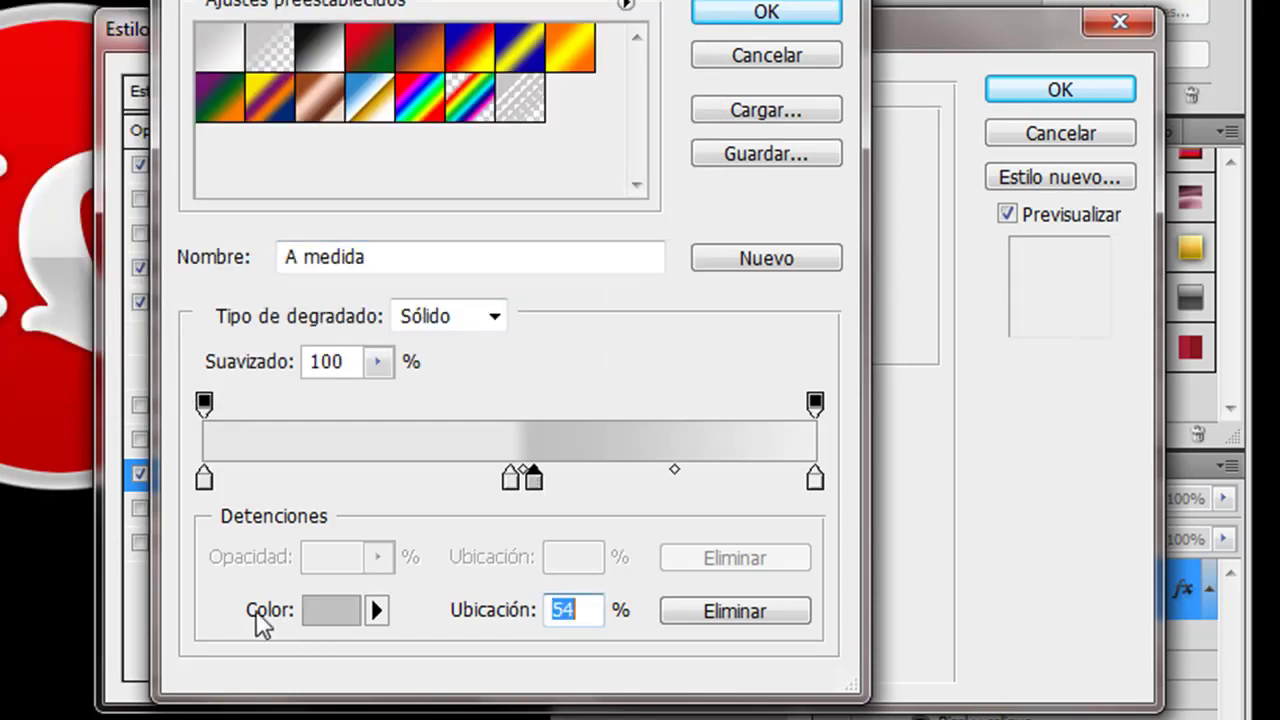
click(357, 613)
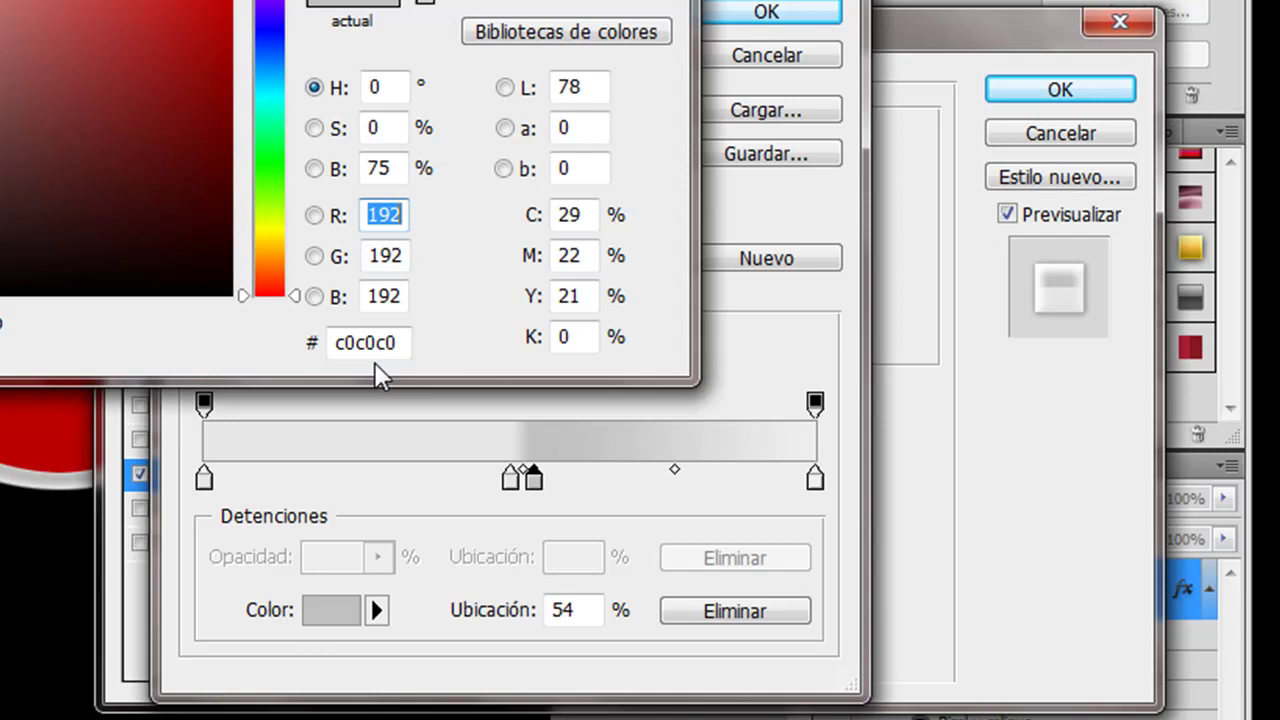
key(Return)
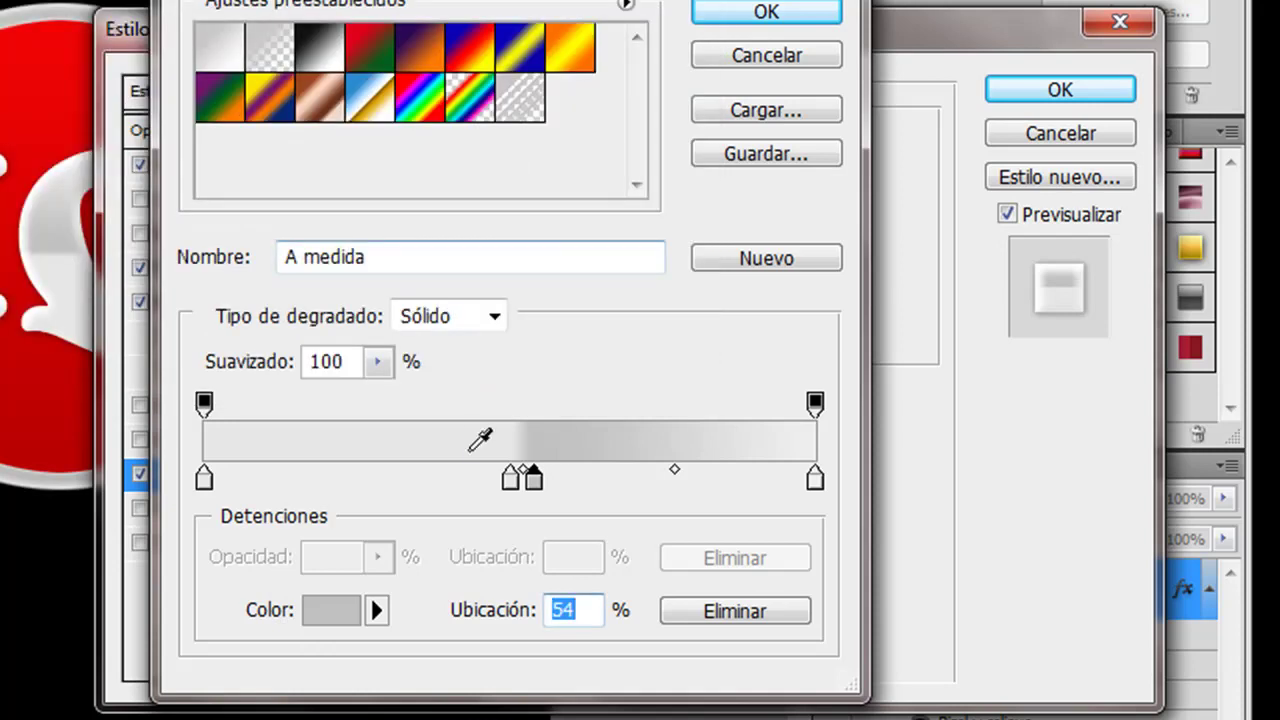
drag(533, 477, 510, 477)
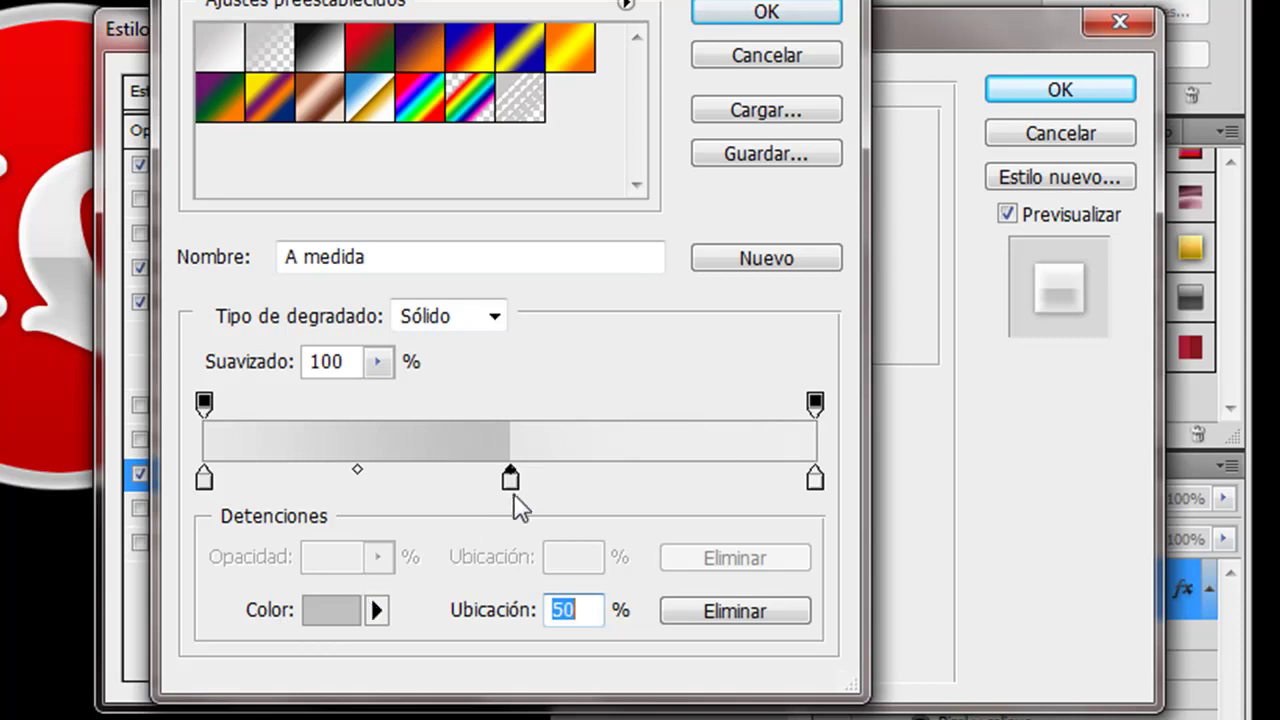
click(512, 478)
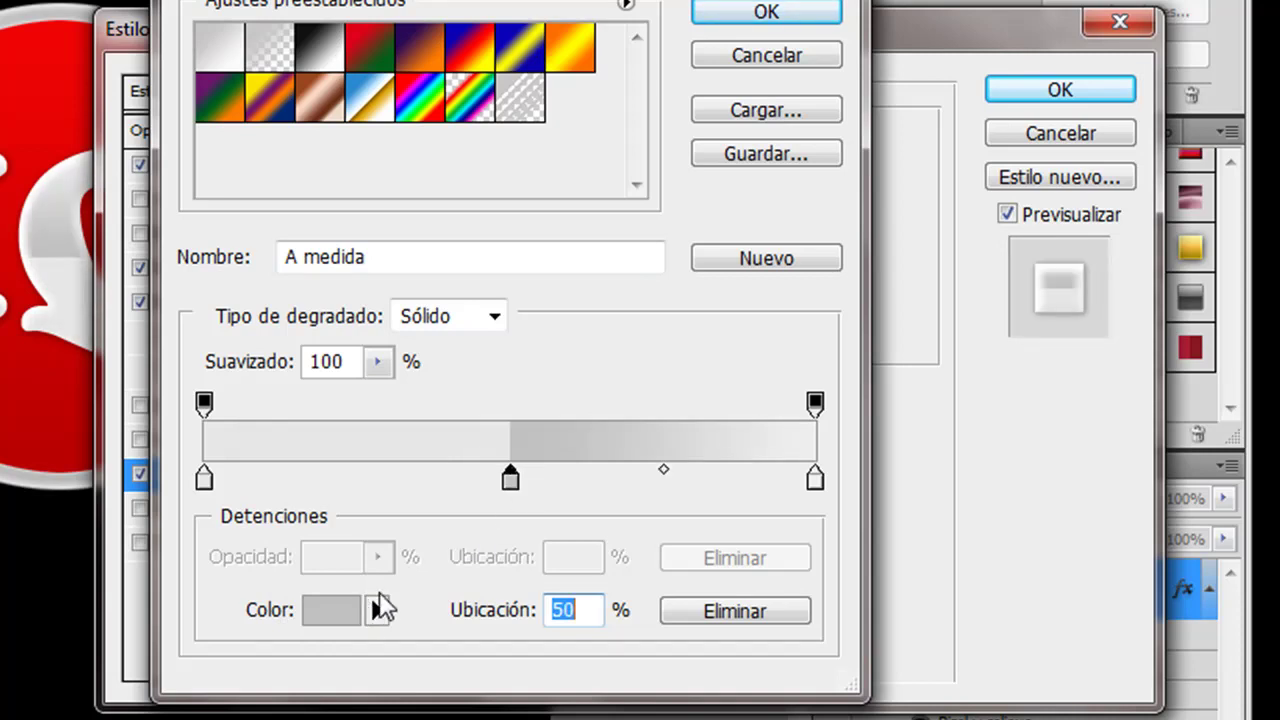
click(512, 480)
click(511, 480)
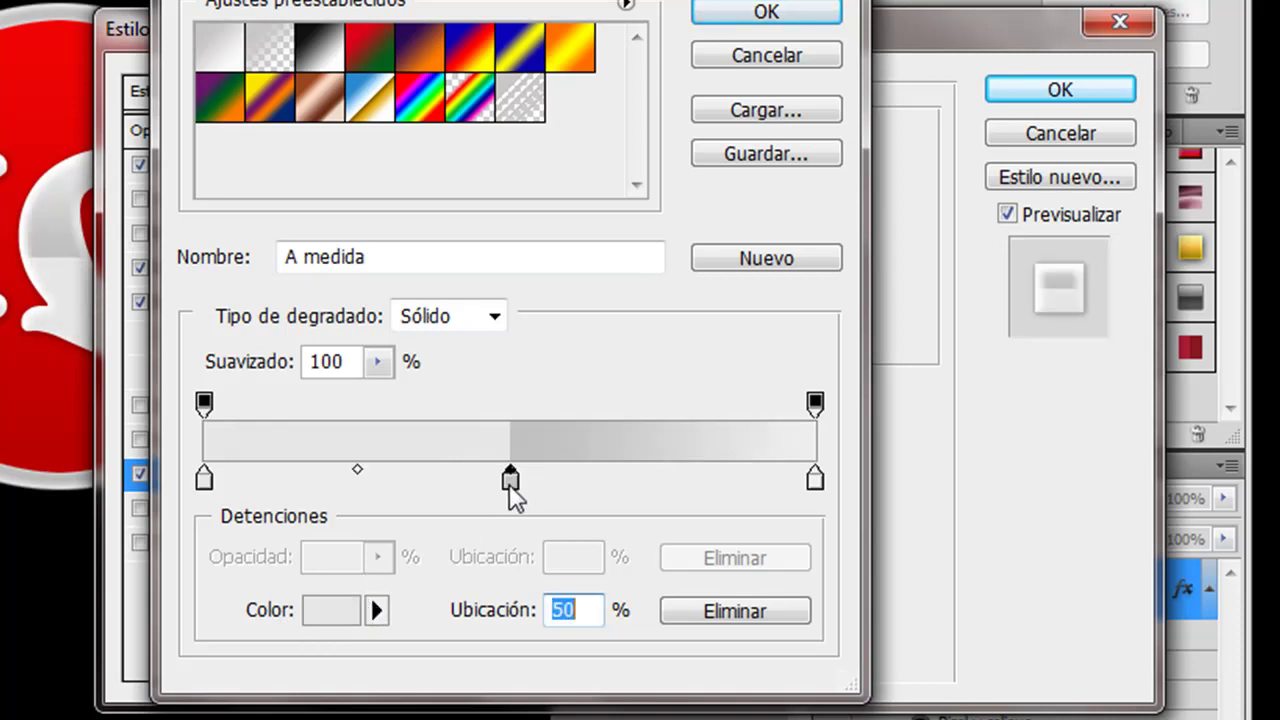
click(511, 480)
- Separate the overlapping stops to 53% and confirm the 50% stop's colour
drag(511, 480, 530, 480)
click(510, 478)
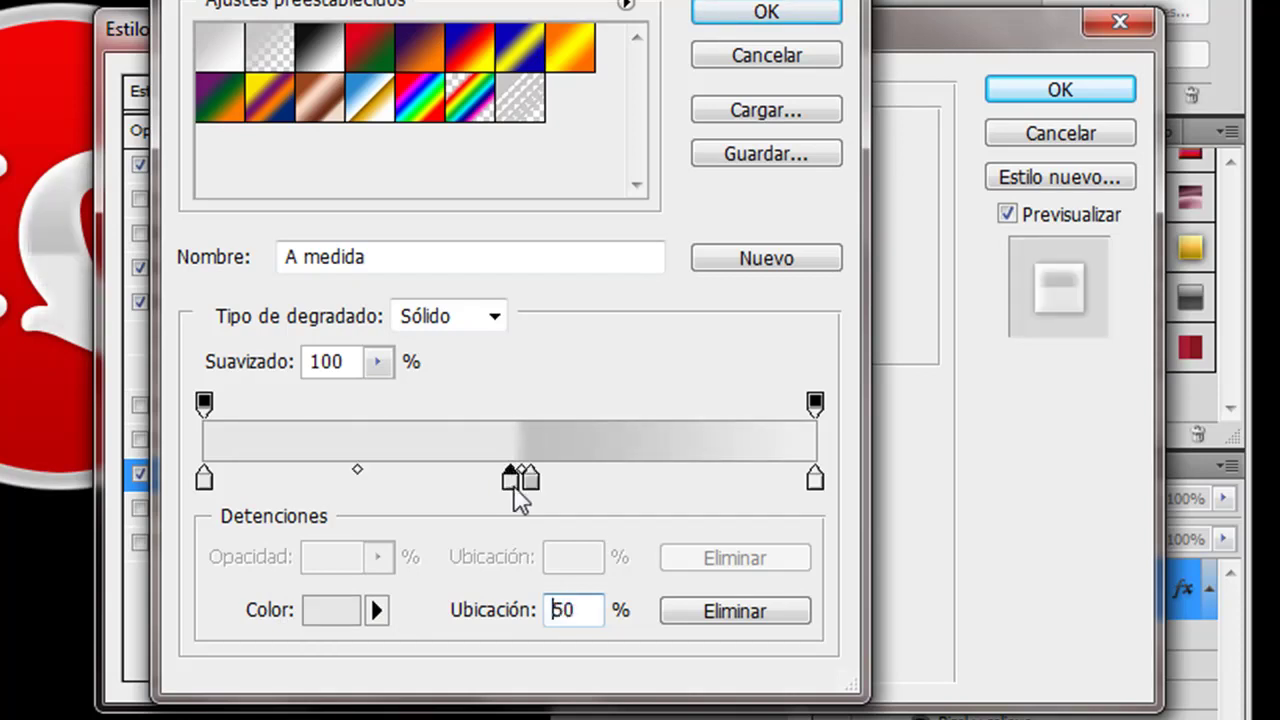
click(326, 611)
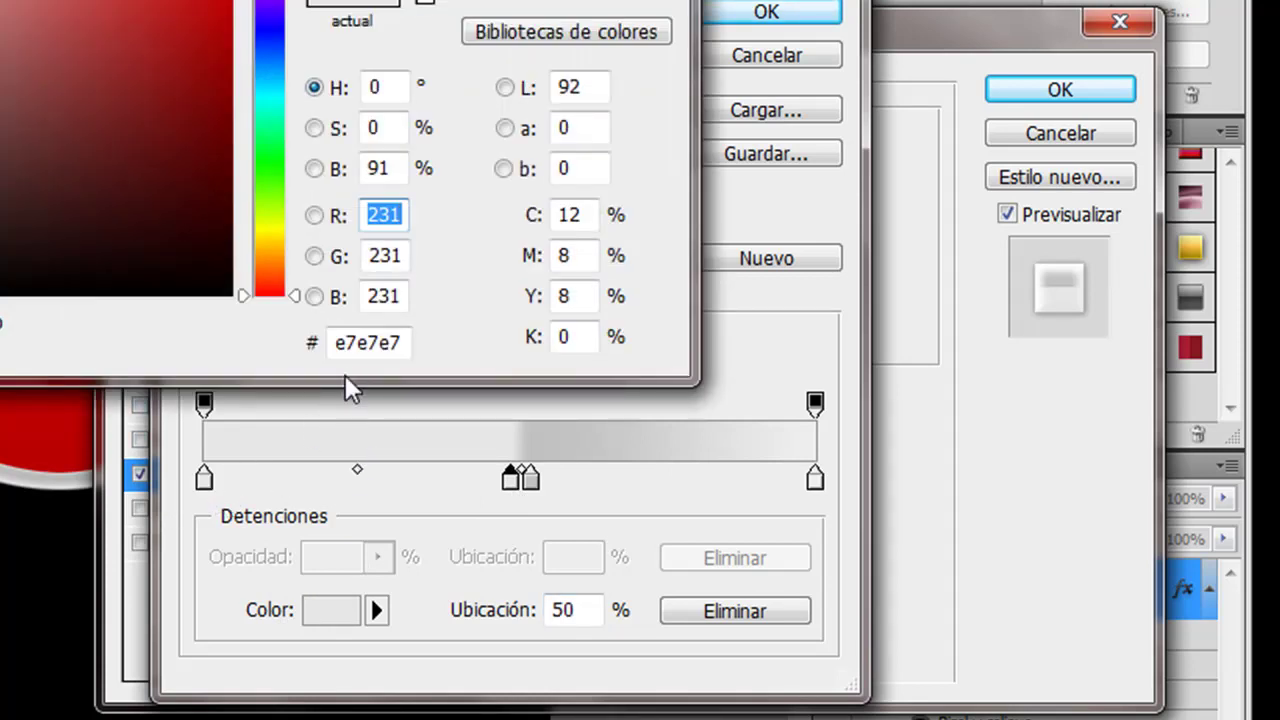
click(392, 344)
key(Return)
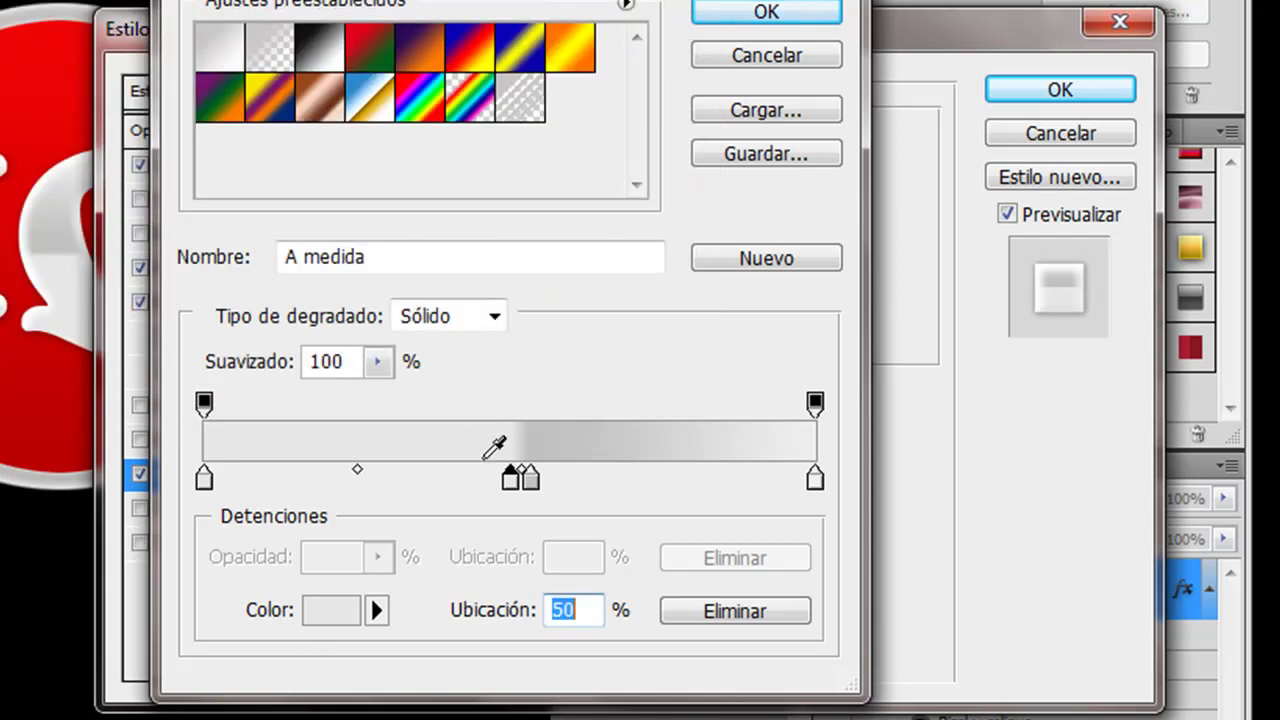
key(alt)
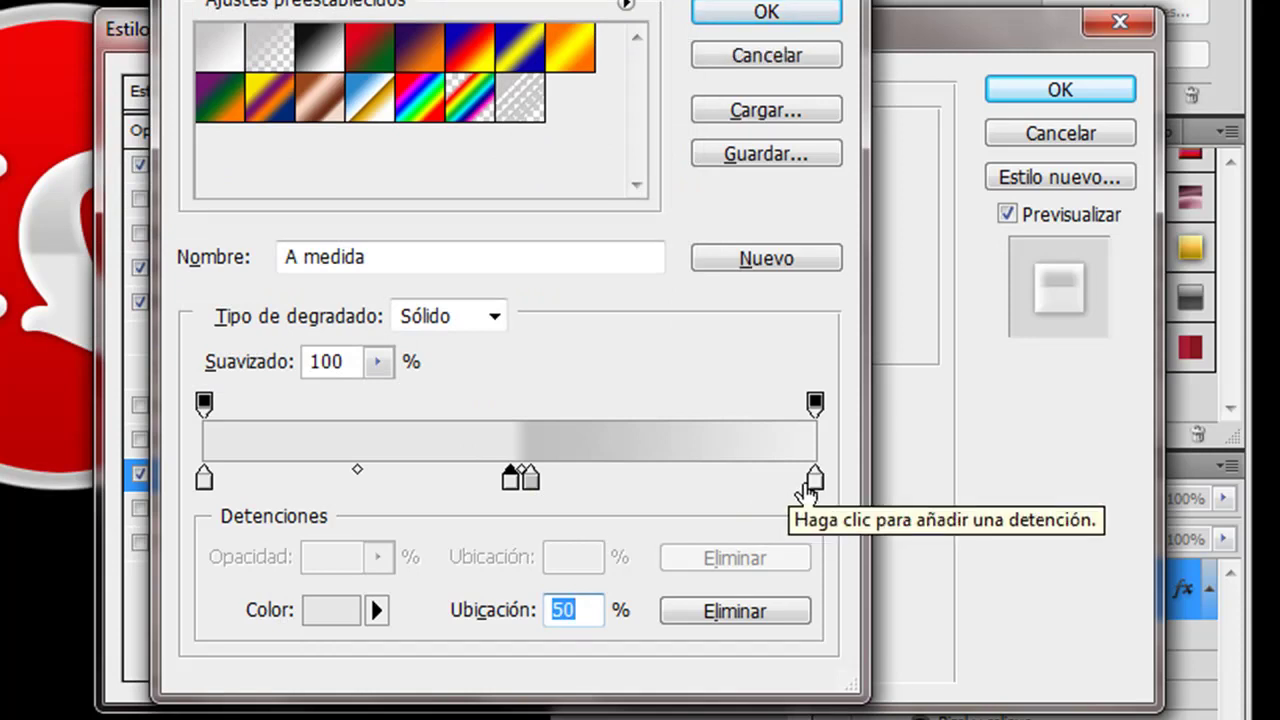
- Confirm the right-end stop colour, move the 53% stop to 50%, and apply the gradient
click(810, 484)
click(358, 612)
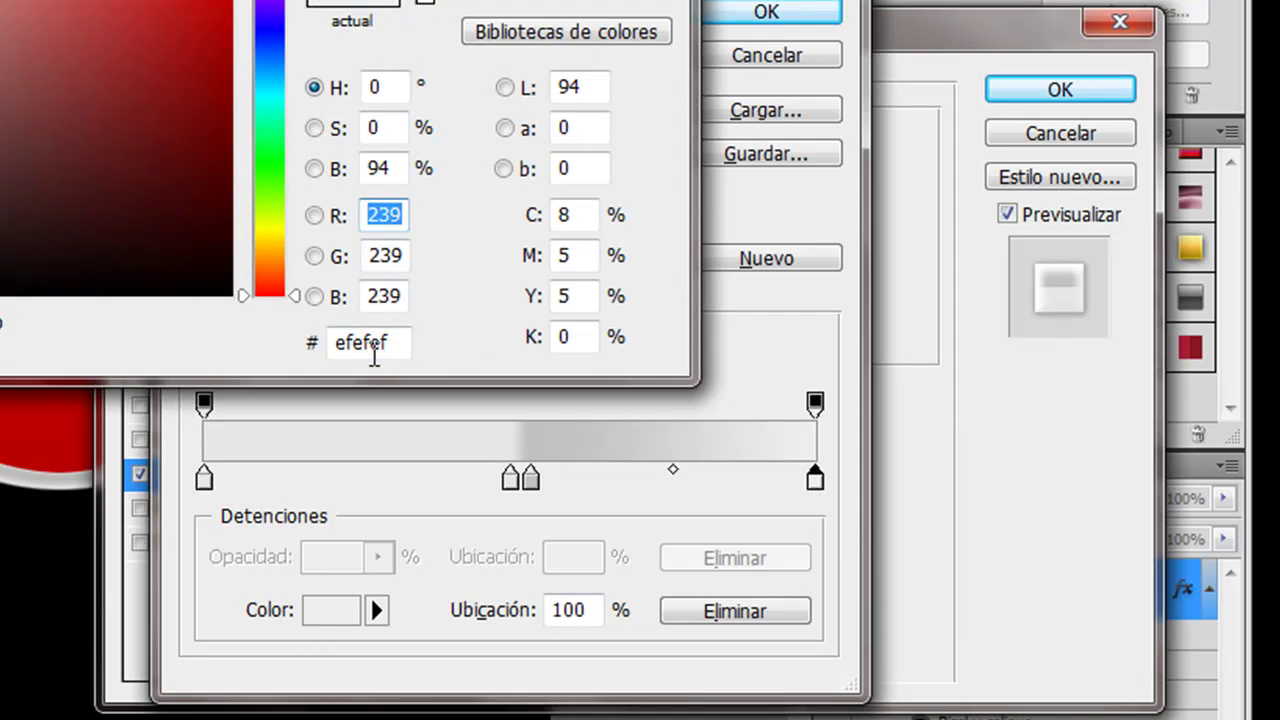
key(Return)
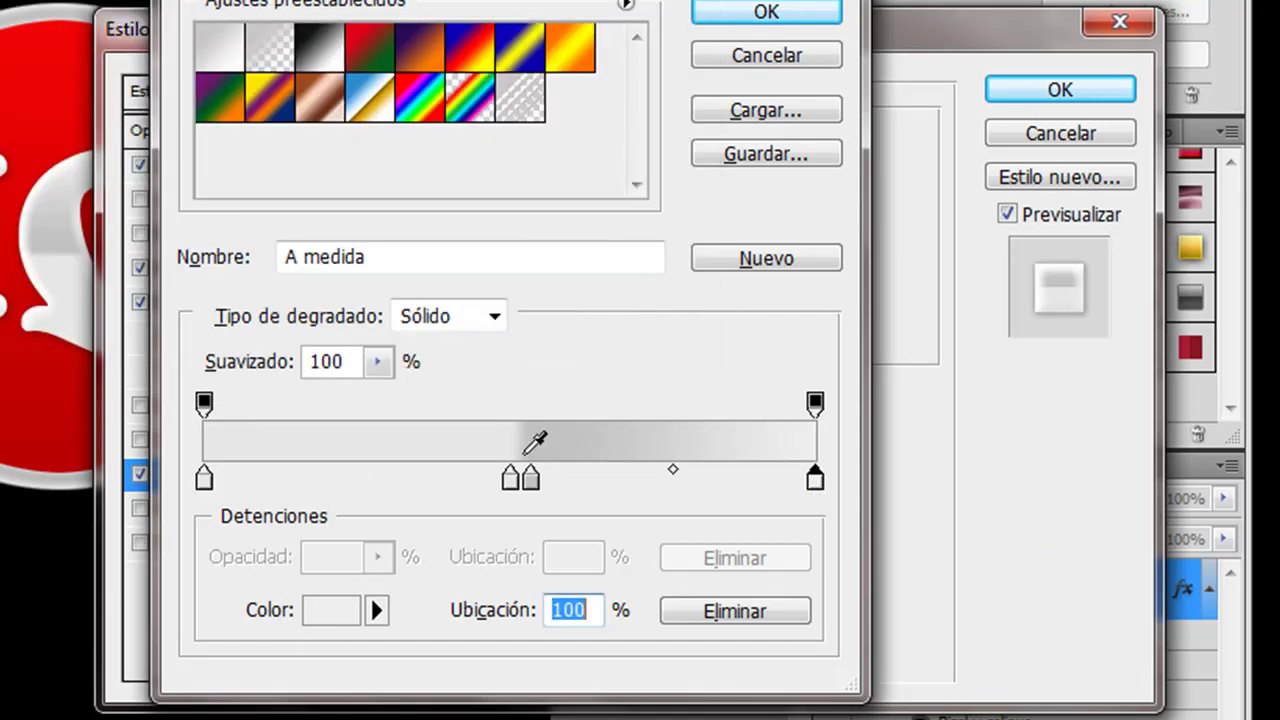
click(531, 484)
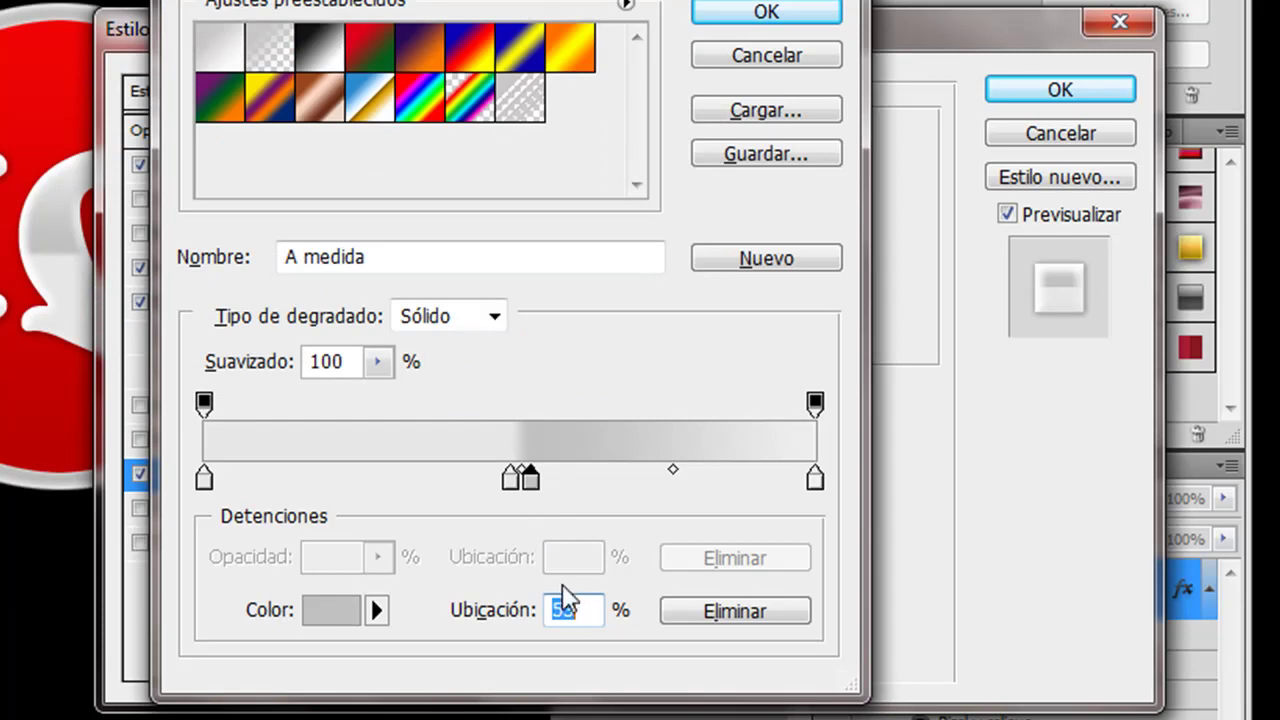
key(BackSpace)
text(0)
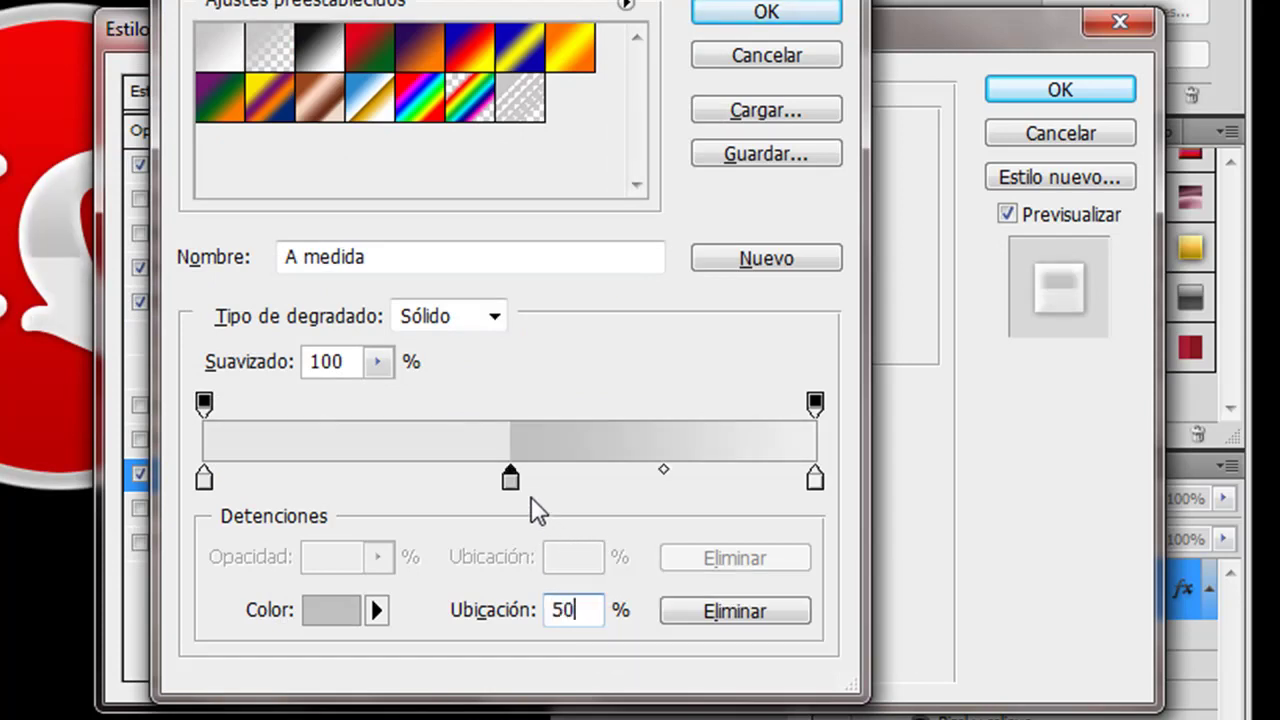
click(515, 482)
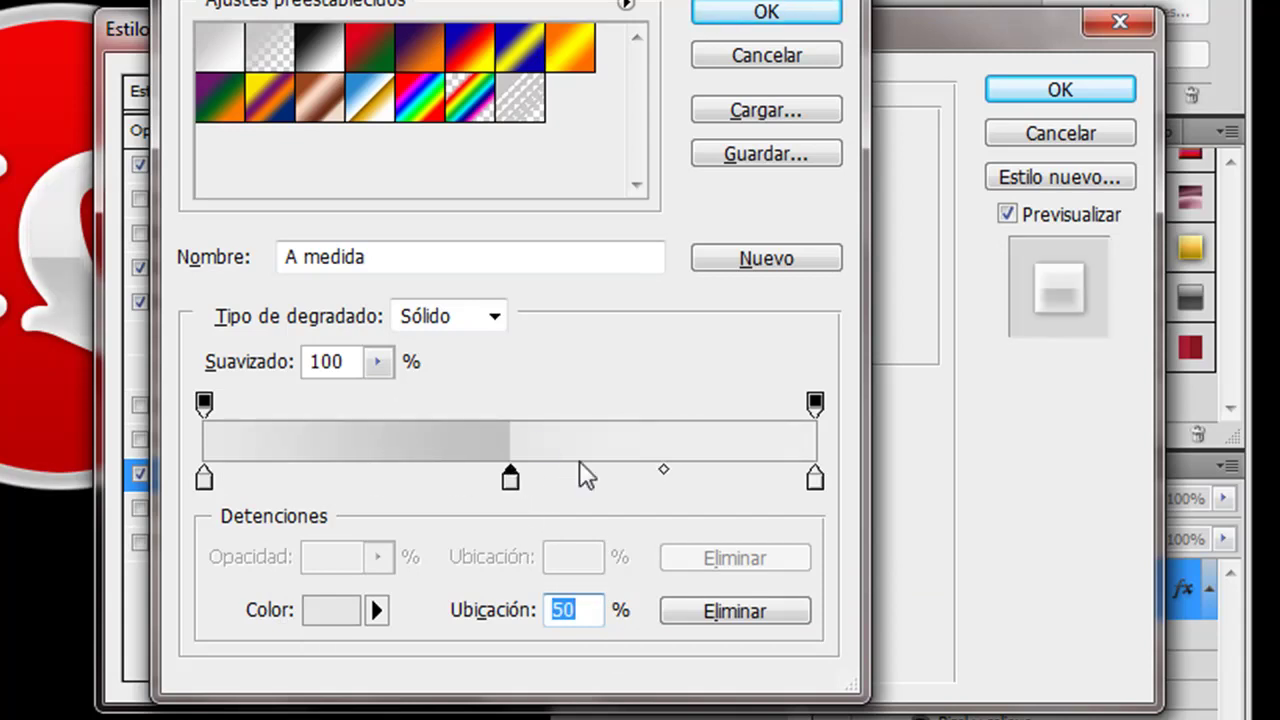
click(723, 60)
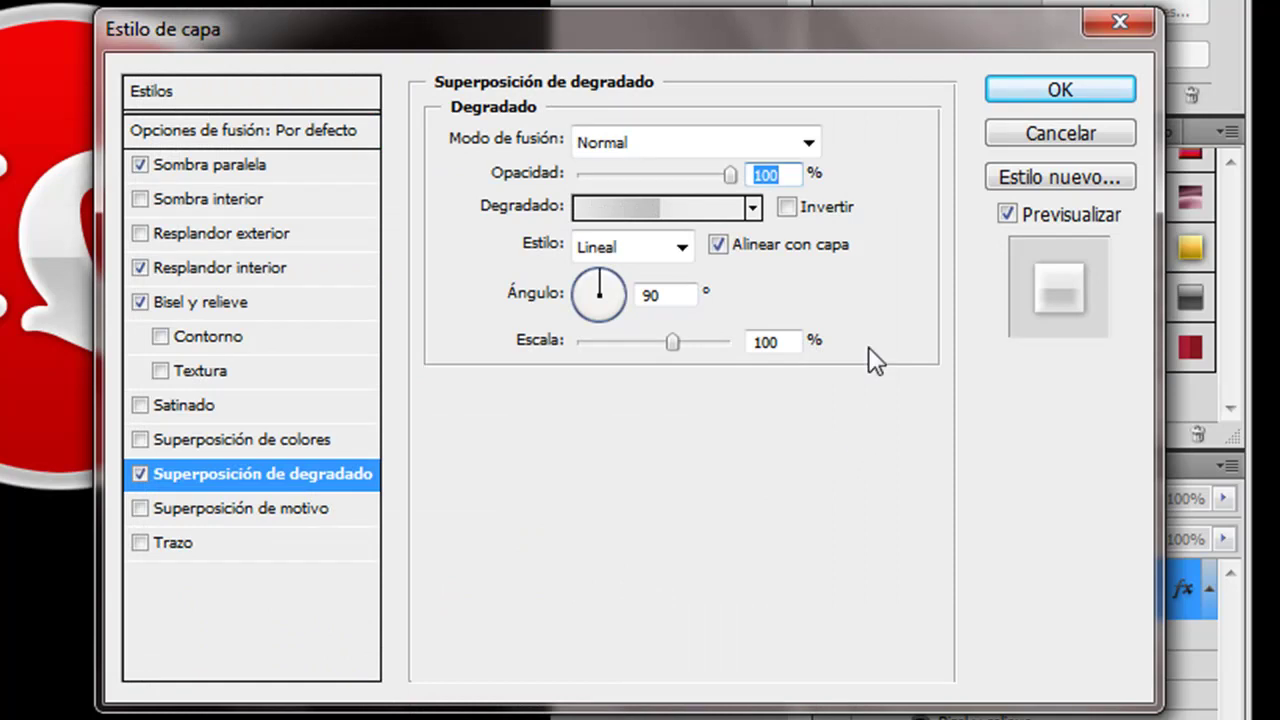
click(1068, 140)
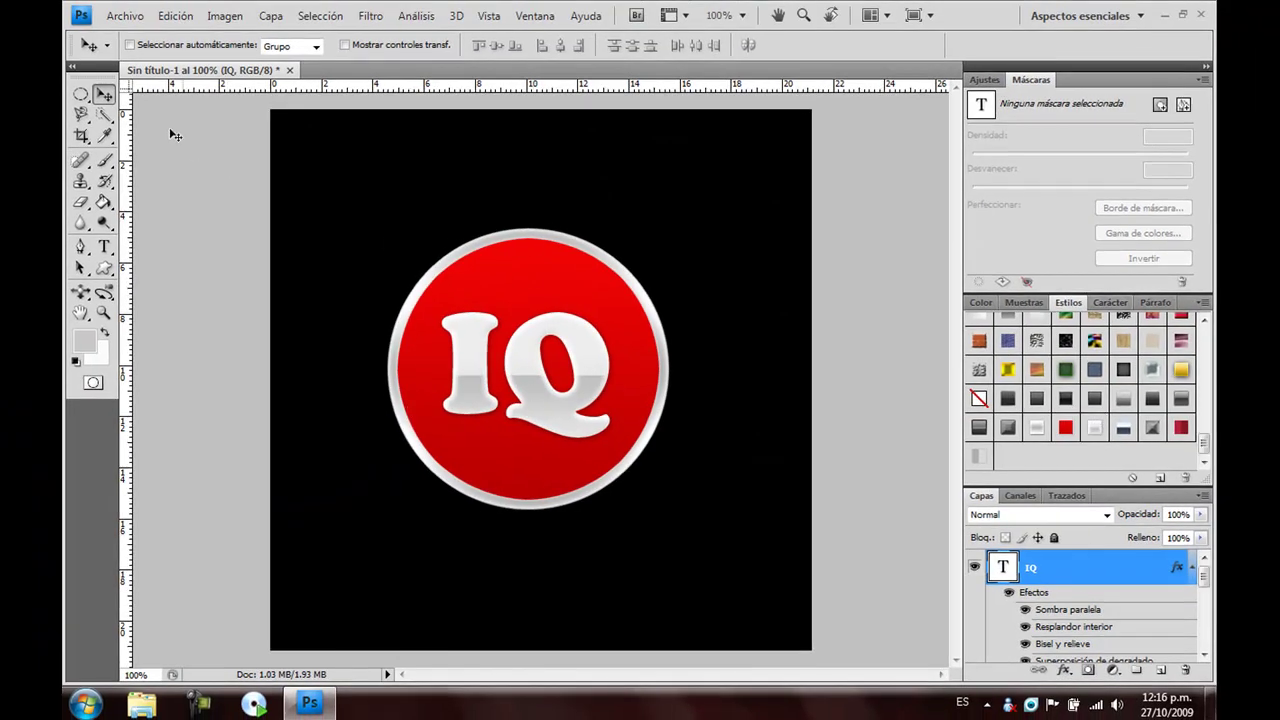
- Load the red circle layer Capa 2 as a selection and add new layer Capa 4 above IQ
scroll(1101, 610, down, 2)
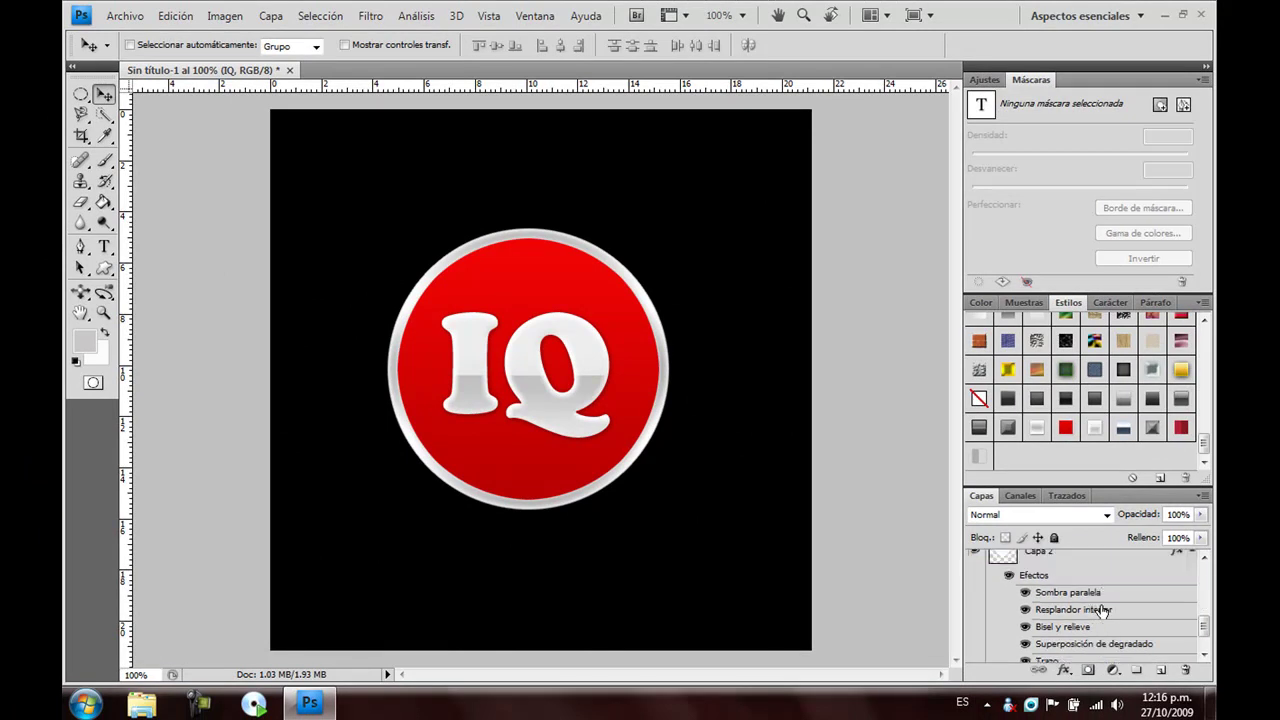
scroll(1101, 612, down, 2)
scroll(1101, 617, down, 2)
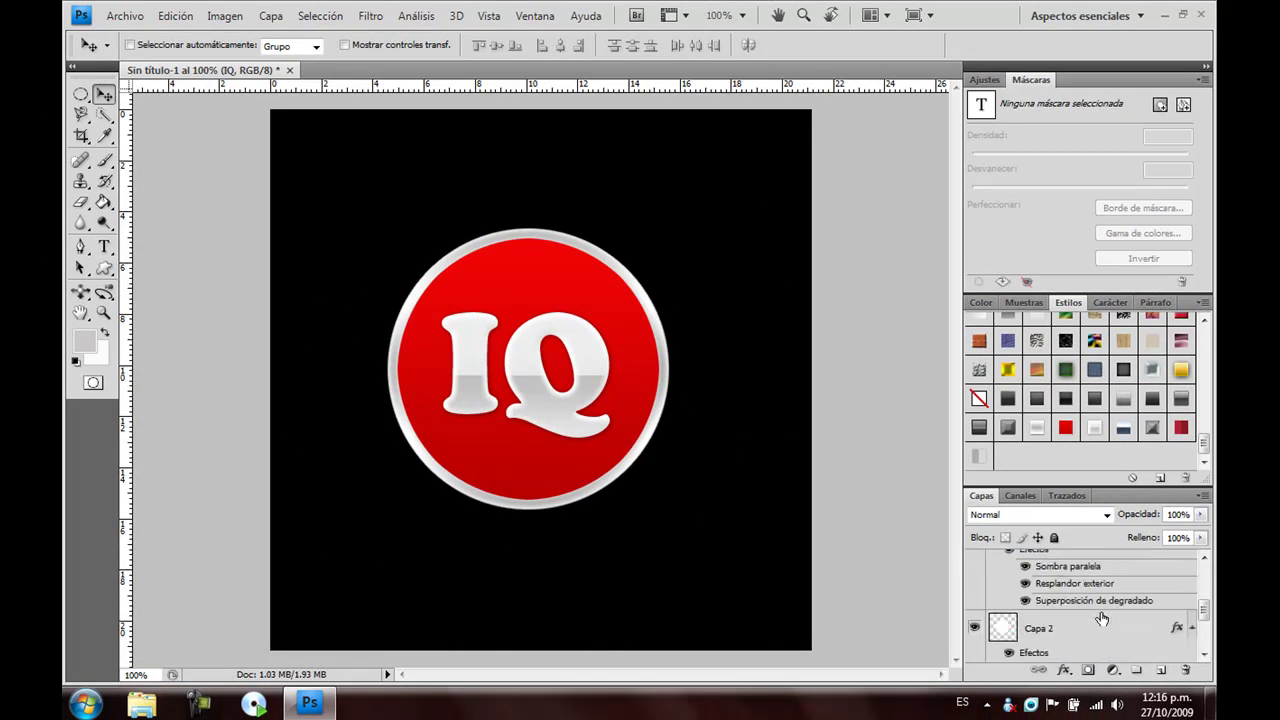
scroll(1101, 617, down, 2)
scroll(1101, 619, up, 2)
ctrl+click(1008, 631)
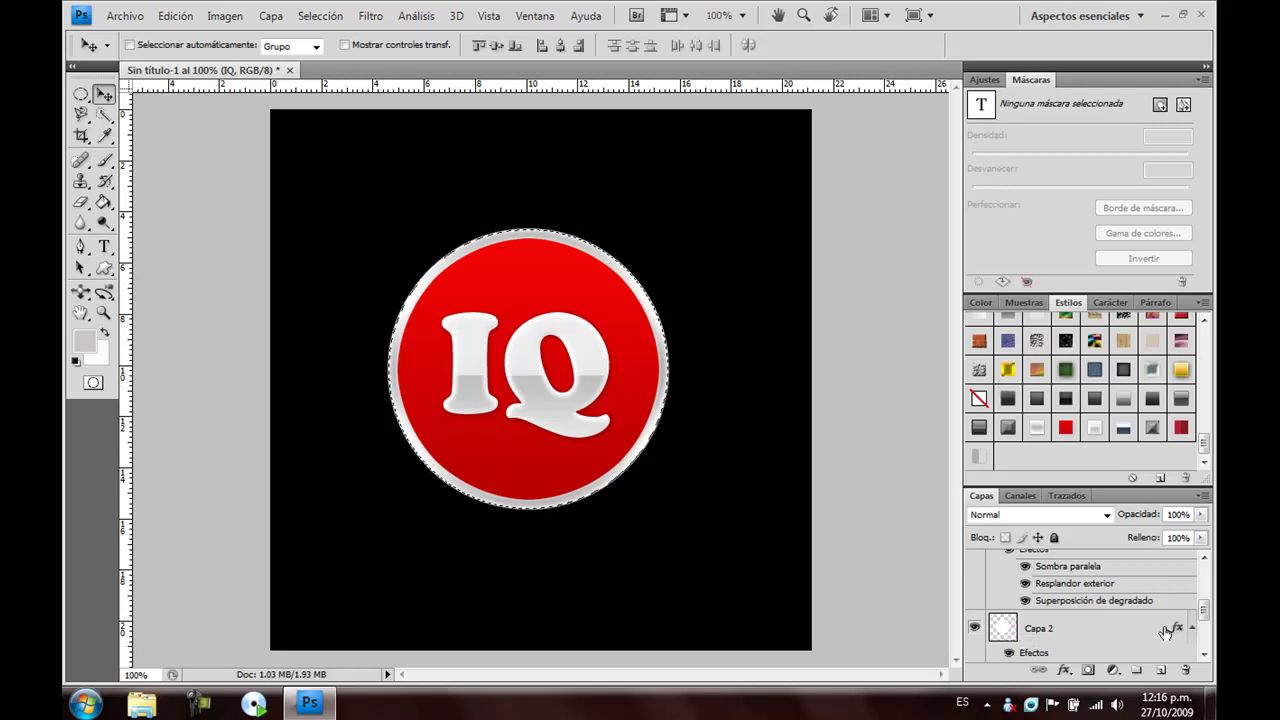
drag(1208, 617, 1206, 556)
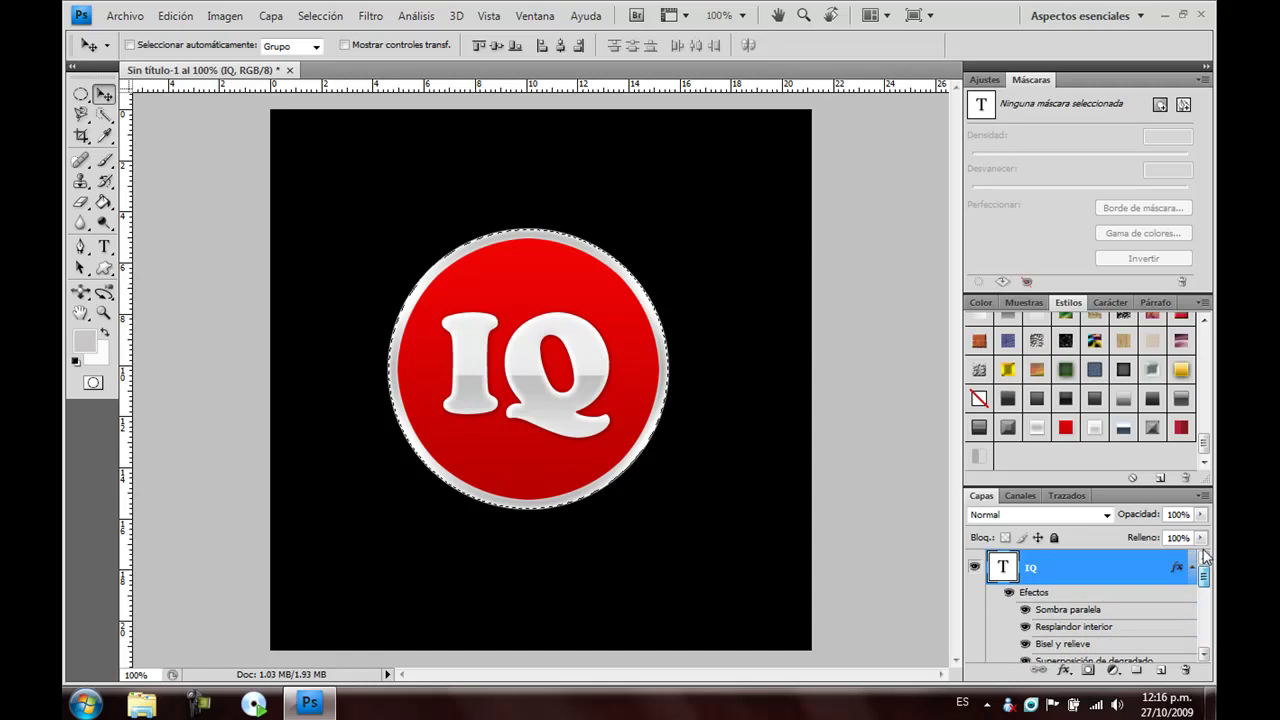
click(1162, 670)
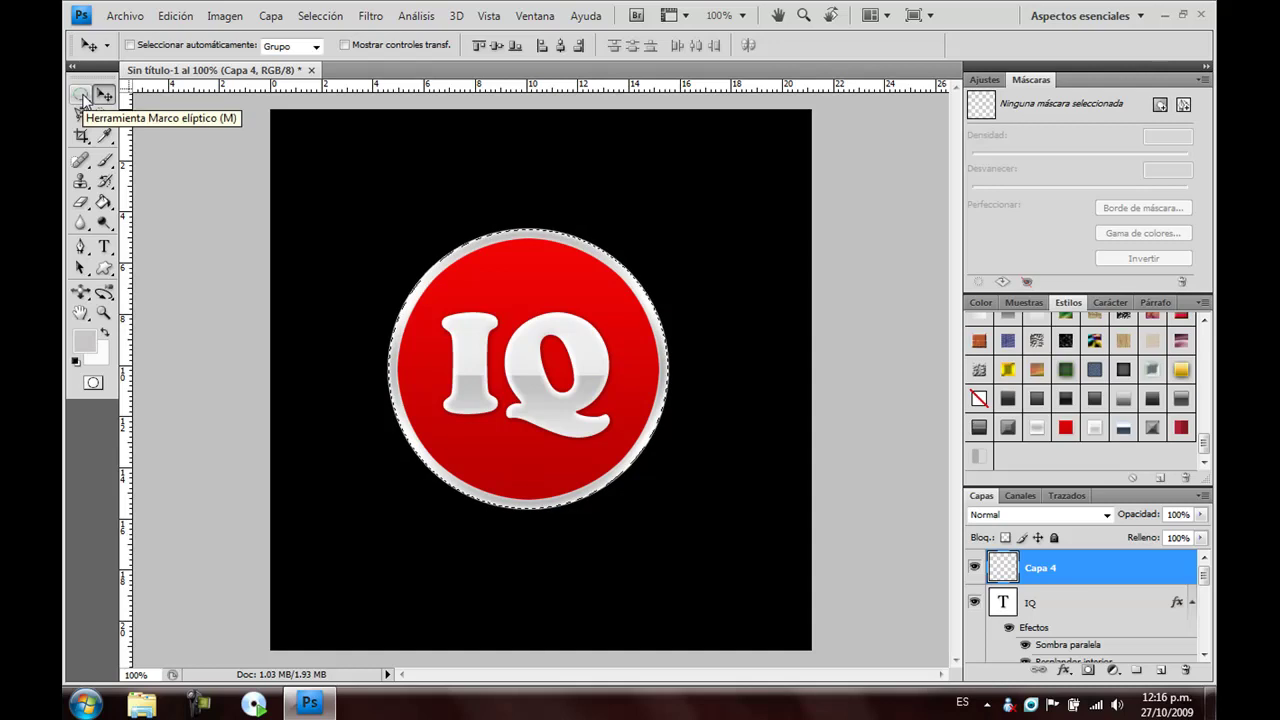
- Subtract a large ellipse from the circle selection, leaving only its upper-left crescent
click(80, 95)
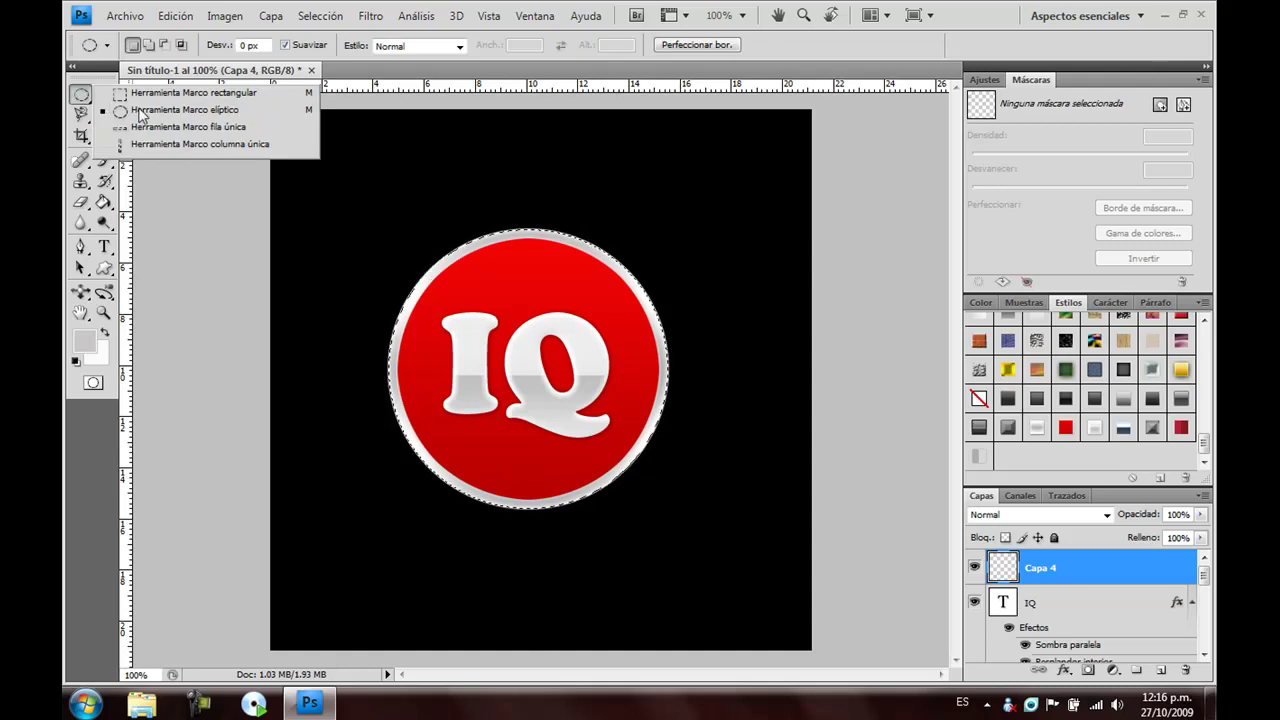
click(144, 111)
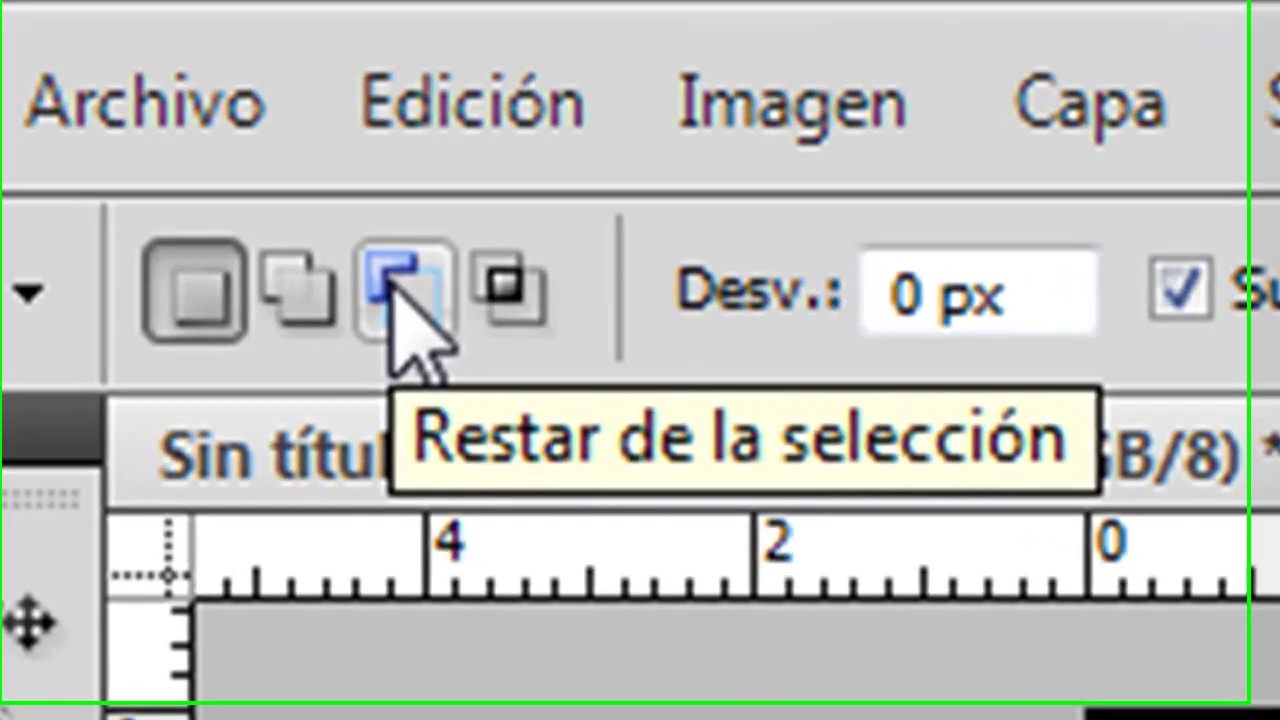
click(393, 283)
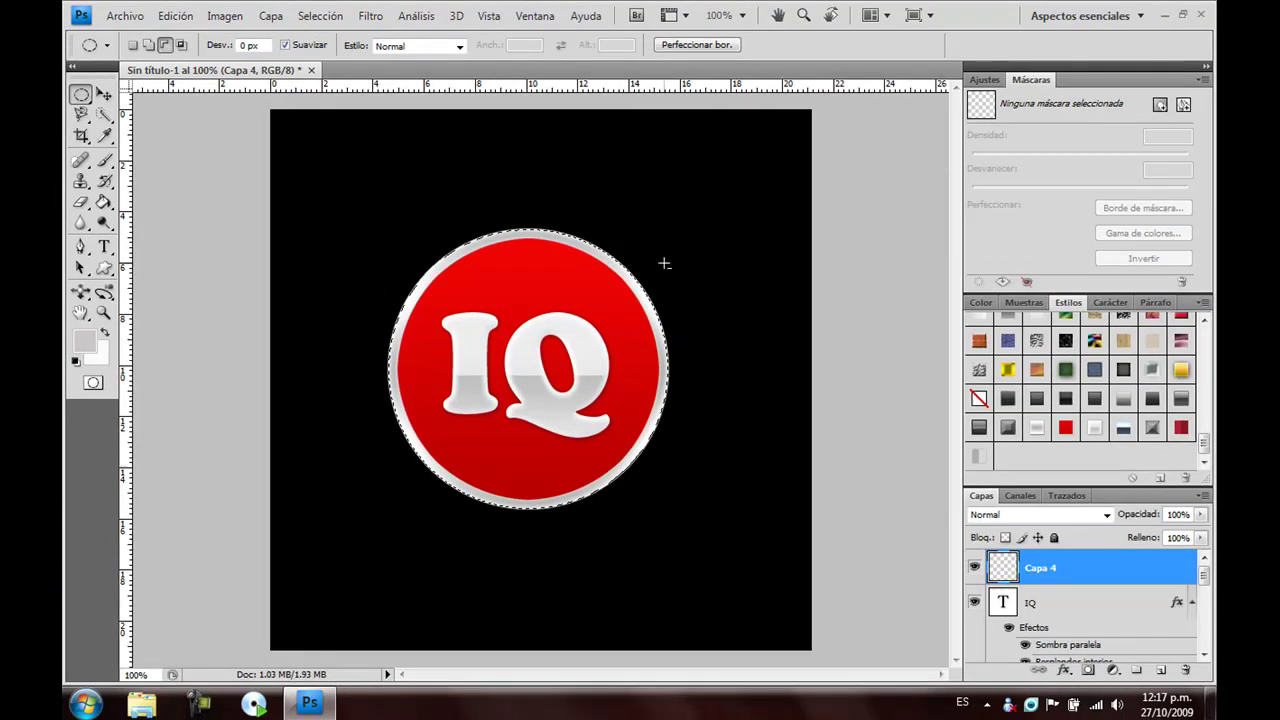
mouse_move(800, 556)
mouse_down()
mouse_move(549, 475)
mouse_move(442, 312)
mouse_move(388, 312)
mouse_move(405, 293)
mouse_up()
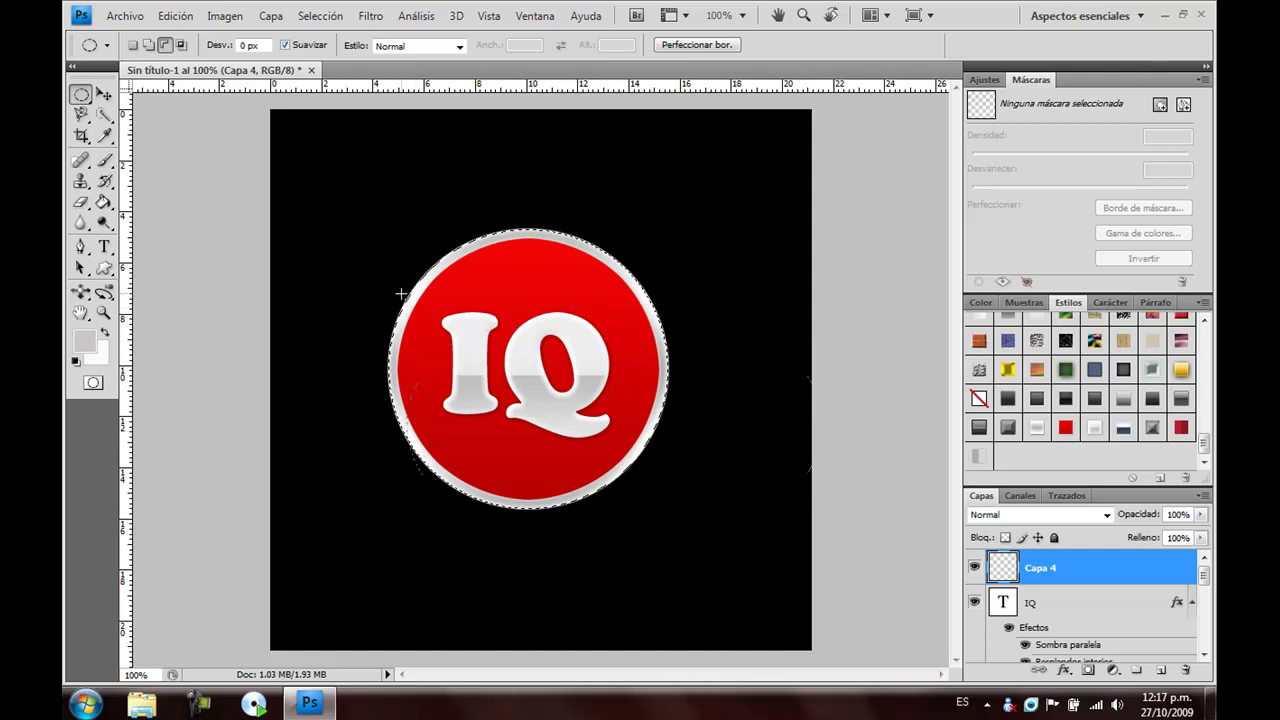
drag(407, 297, 417, 301)
drag(423, 294, 422, 280)
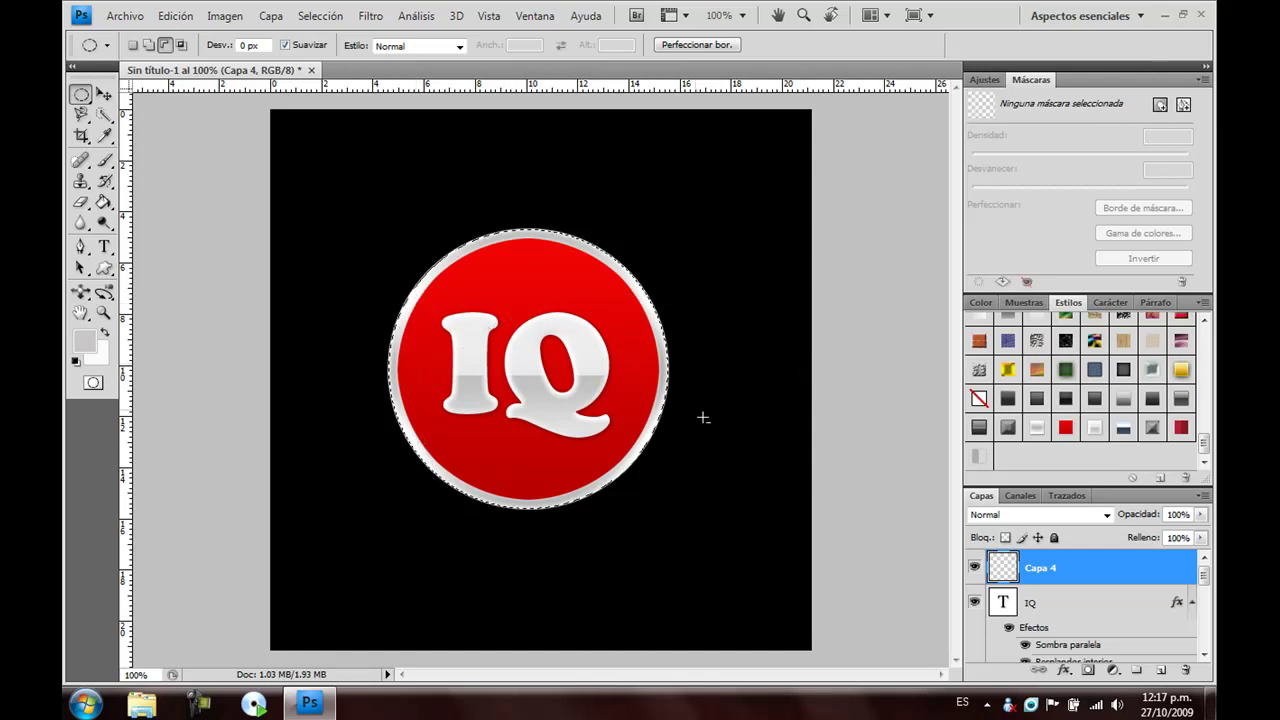
mouse_move(806, 589)
mouse_down()
mouse_move(446, 314)
mouse_move(433, 289)
mouse_move(461, 287)
mouse_up()
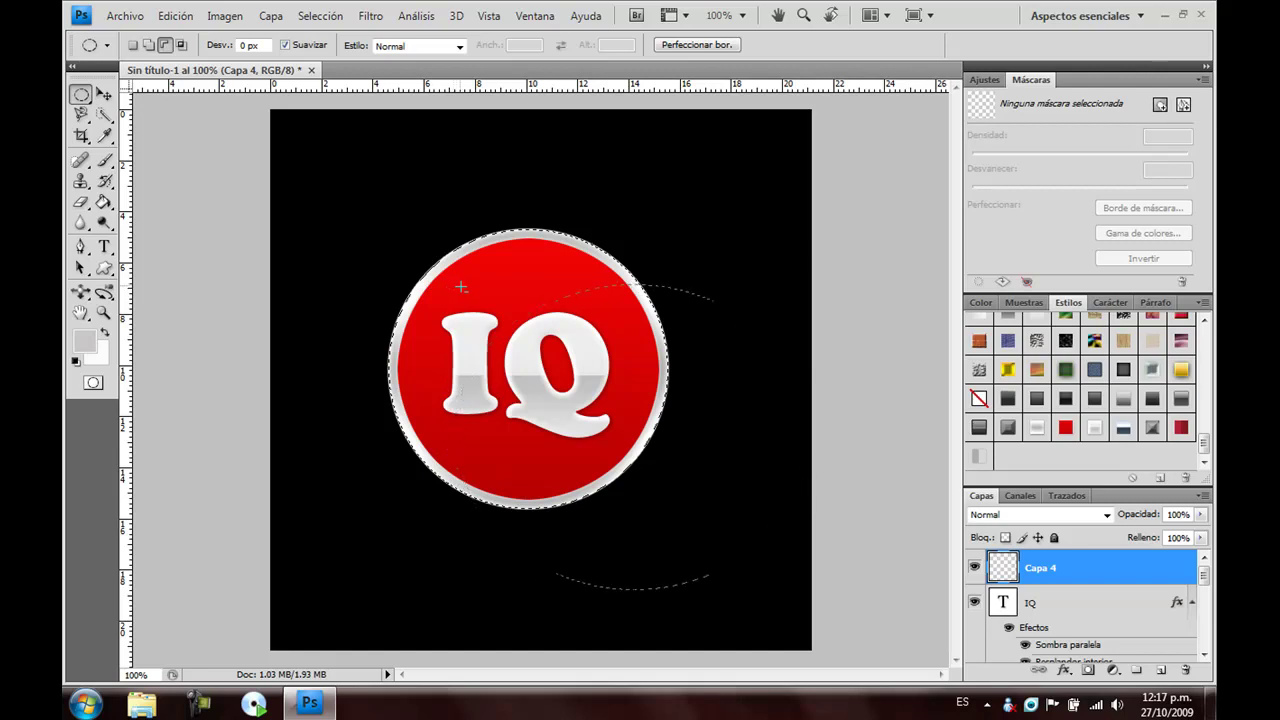
drag(463, 287, 666, 367)
drag(446, 445, 425, 302)
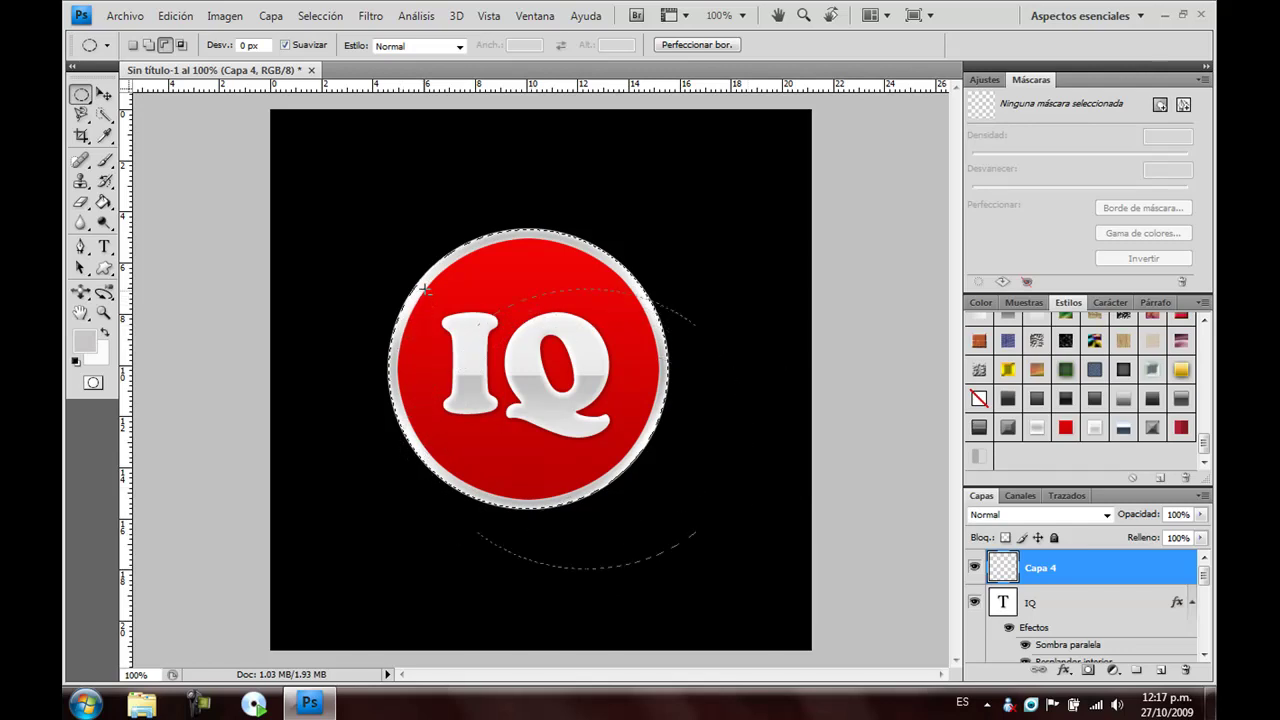
drag(425, 302, 442, 307)
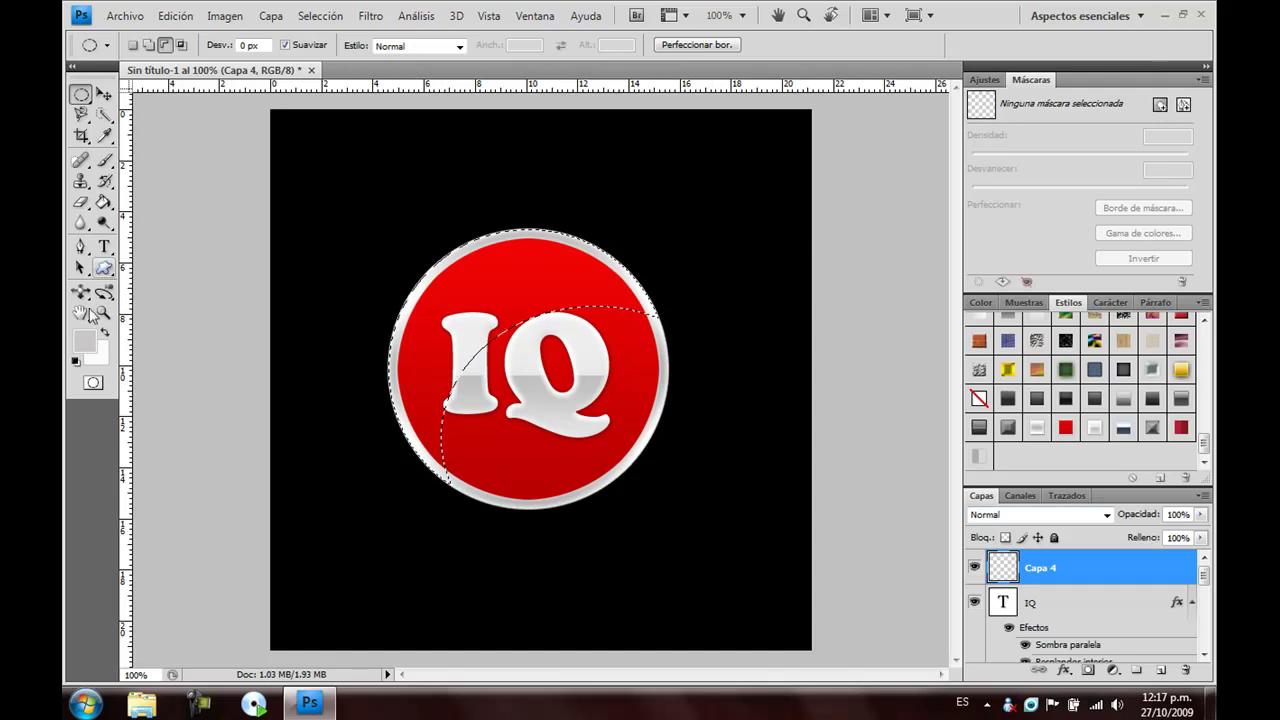
- Set the foreground to white and choose the Foreground-to-Transparent gradient preset
click(84, 341)
drag(514, 319, 398, 167)
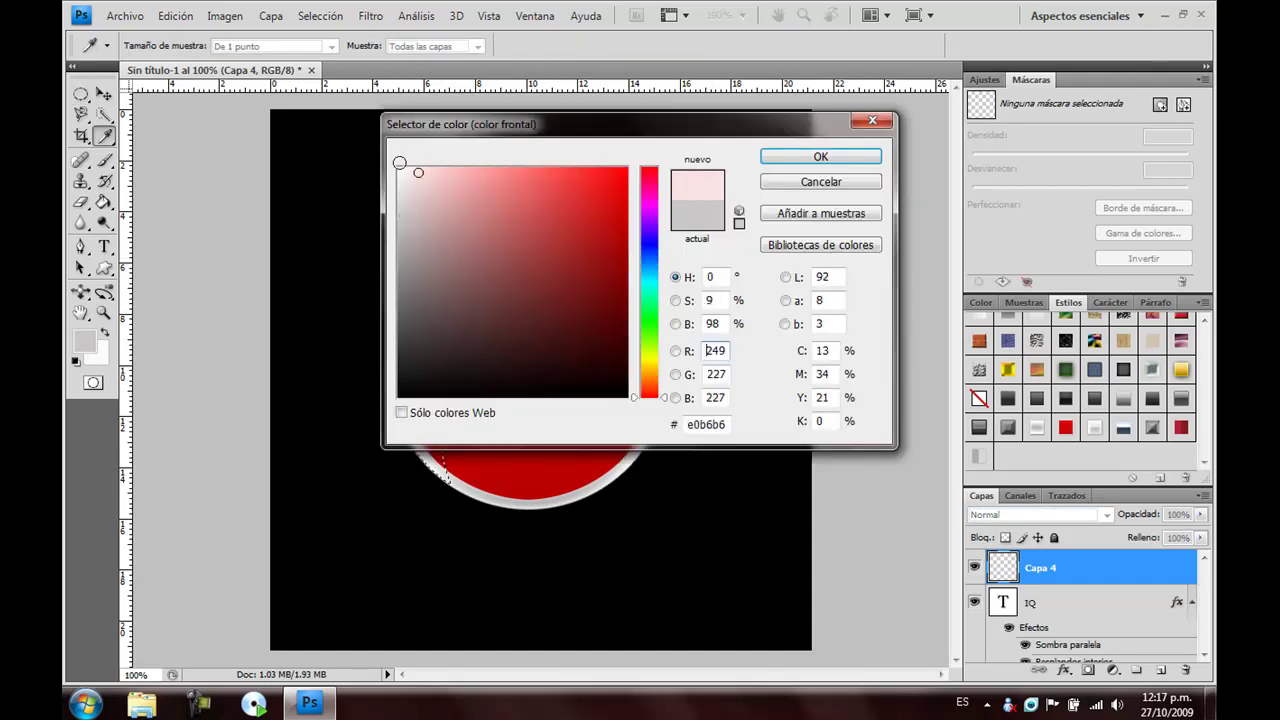
click(776, 161)
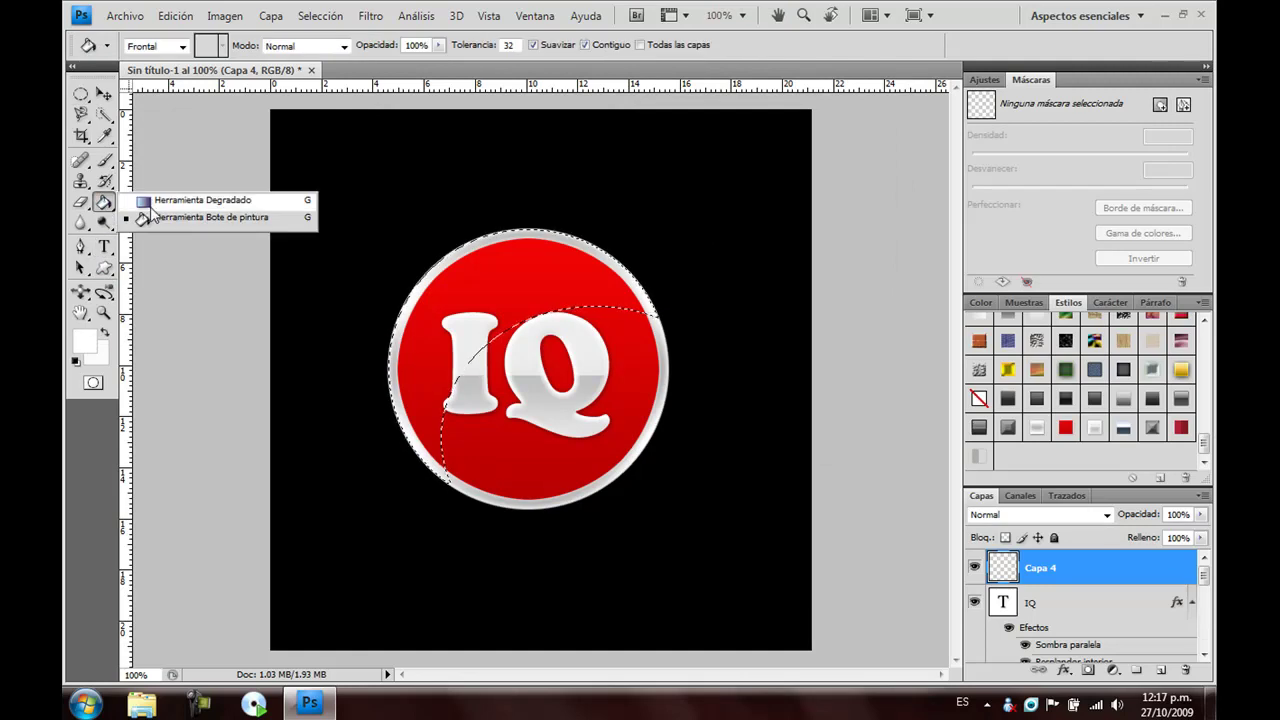
drag(107, 210, 151, 207)
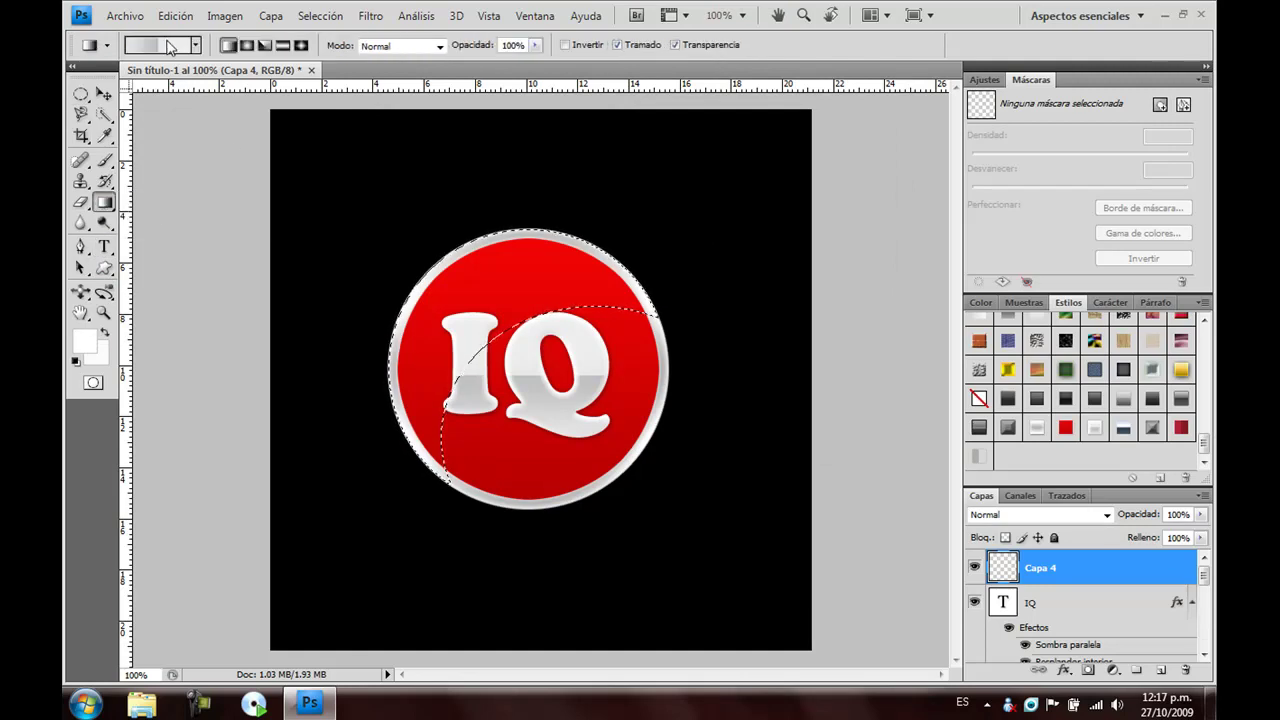
click(170, 47)
click(647, 257)
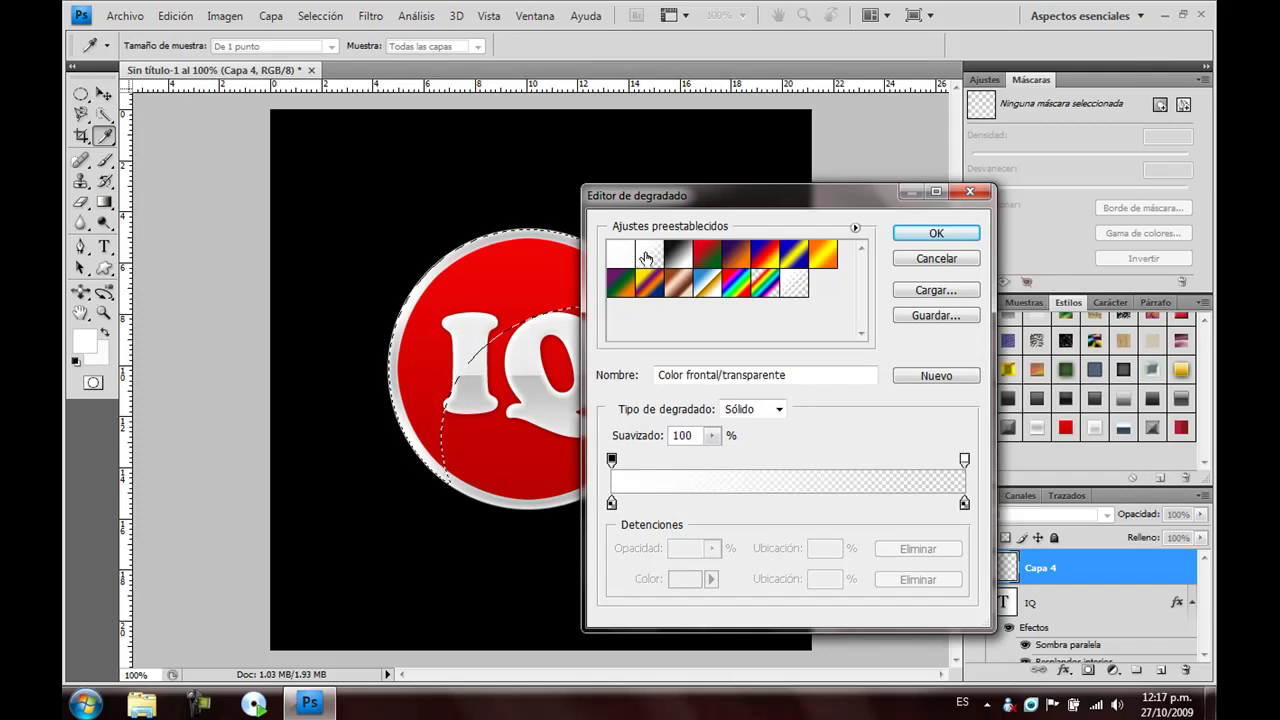
click(930, 238)
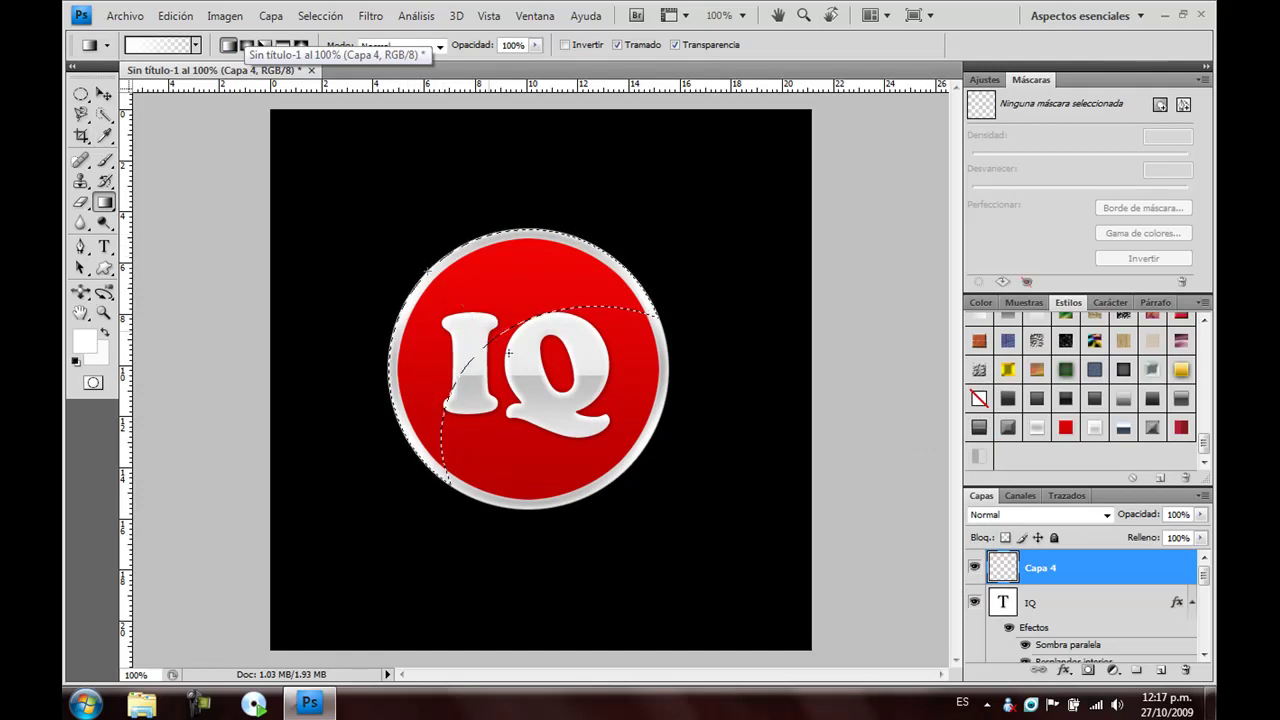
- Paint a white fade from top-left toward centre inside the selection, then deselect
drag(518, 363, 520, 366)
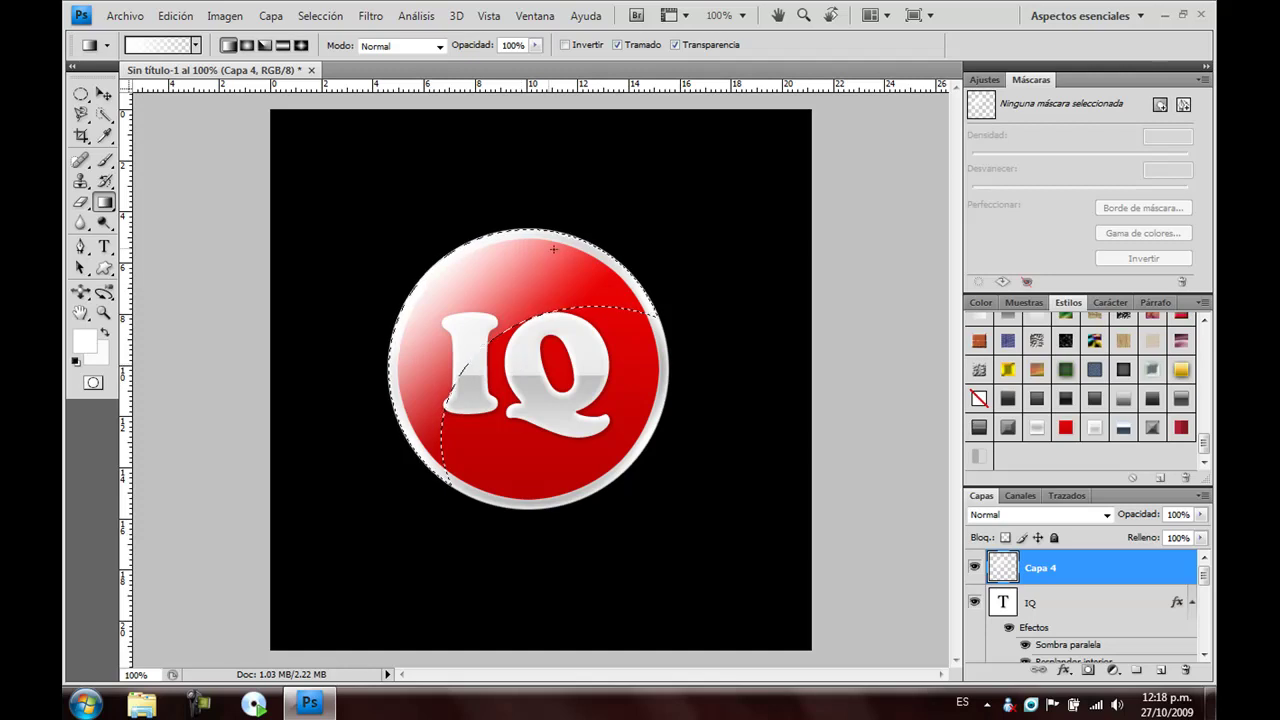
drag(598, 292, 602, 296)
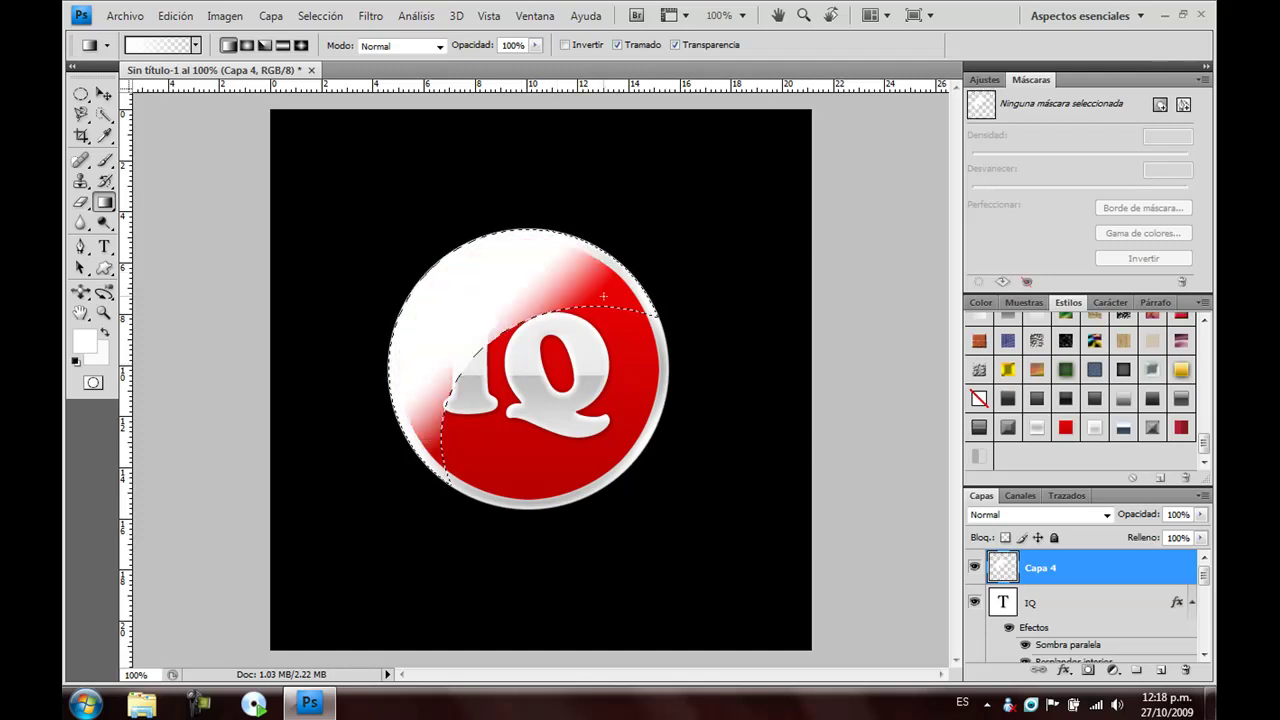
key(ctrl+z)
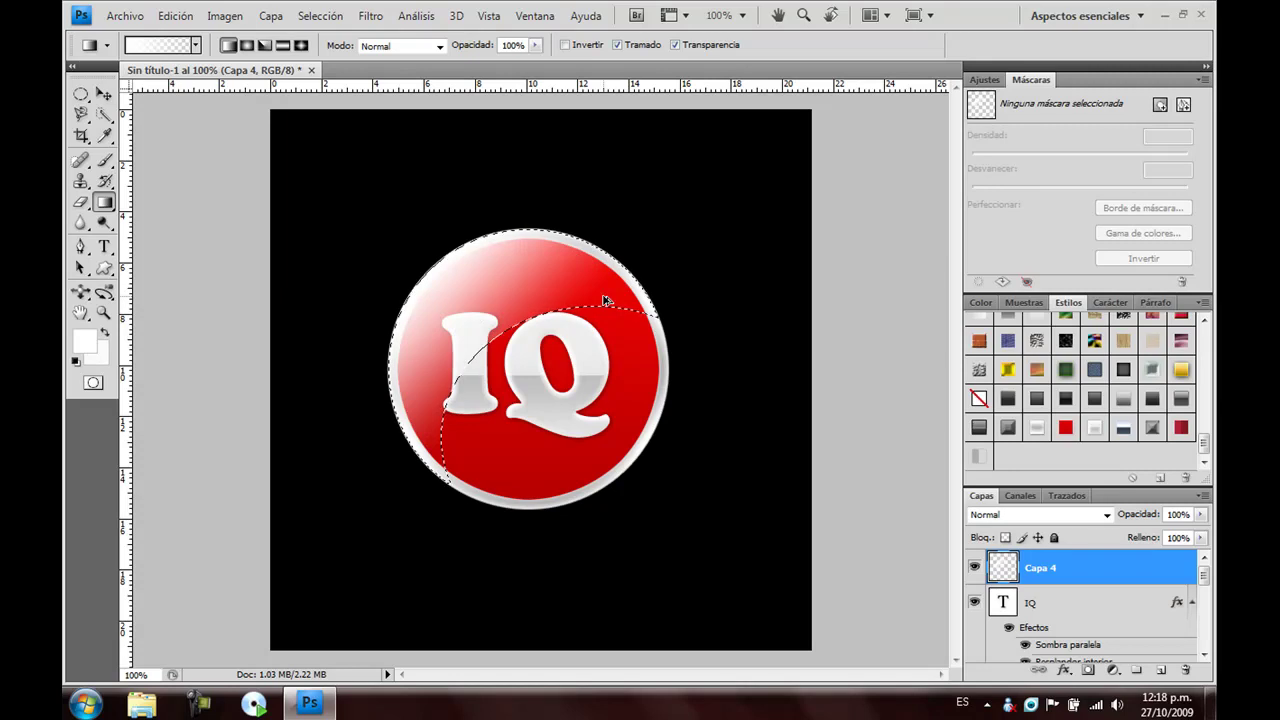
key(ctrl+alt+z)
drag(455, 243, 618, 431)
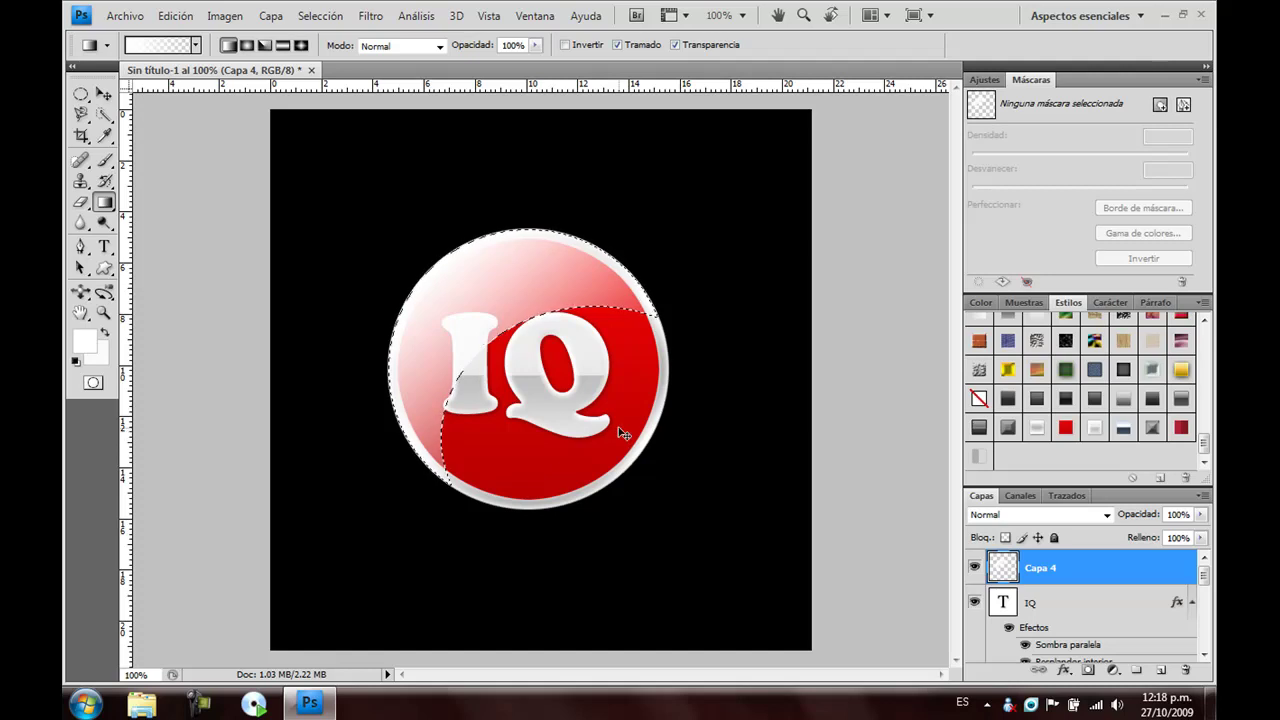
key(ctrl+d)
- Lower the Capa 4 highlight layer's opacity to 69%
click(1200, 514)
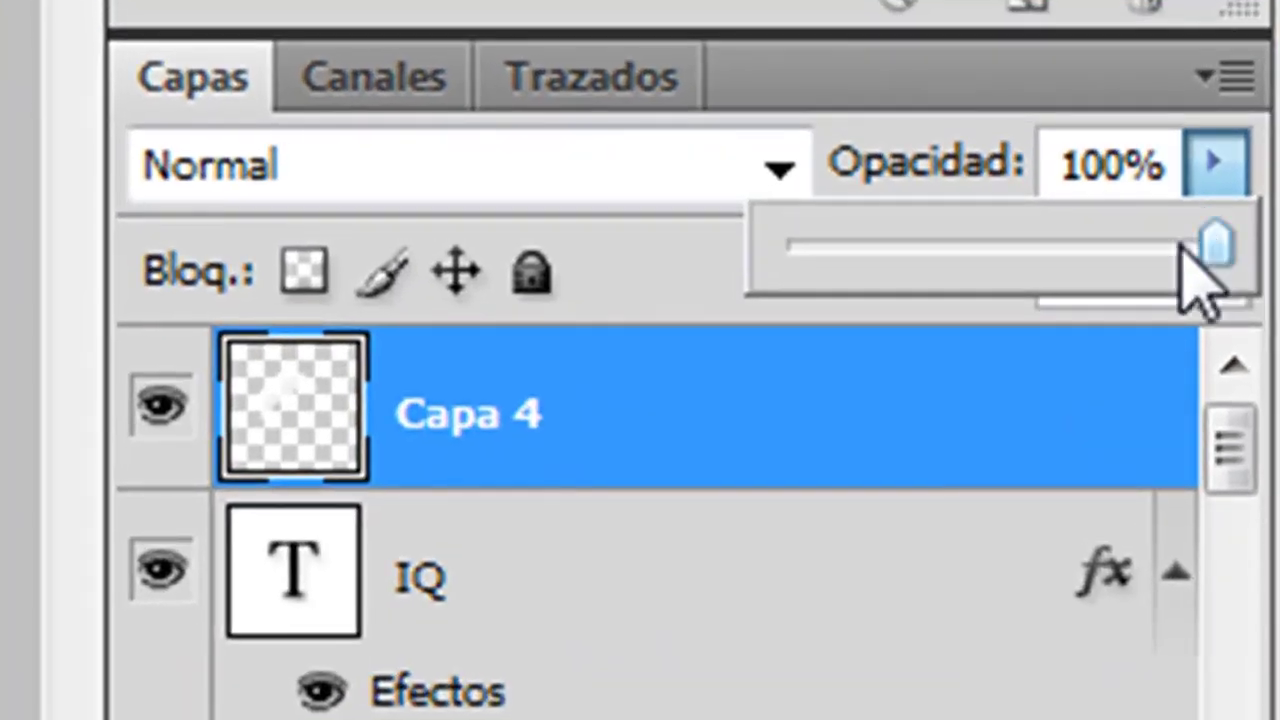
click(1150, 300)
mouse_move(1110, 255)
mouse_down()
mouse_move(1094, 250)
mouse_move(1180, 540)
mouse_up()
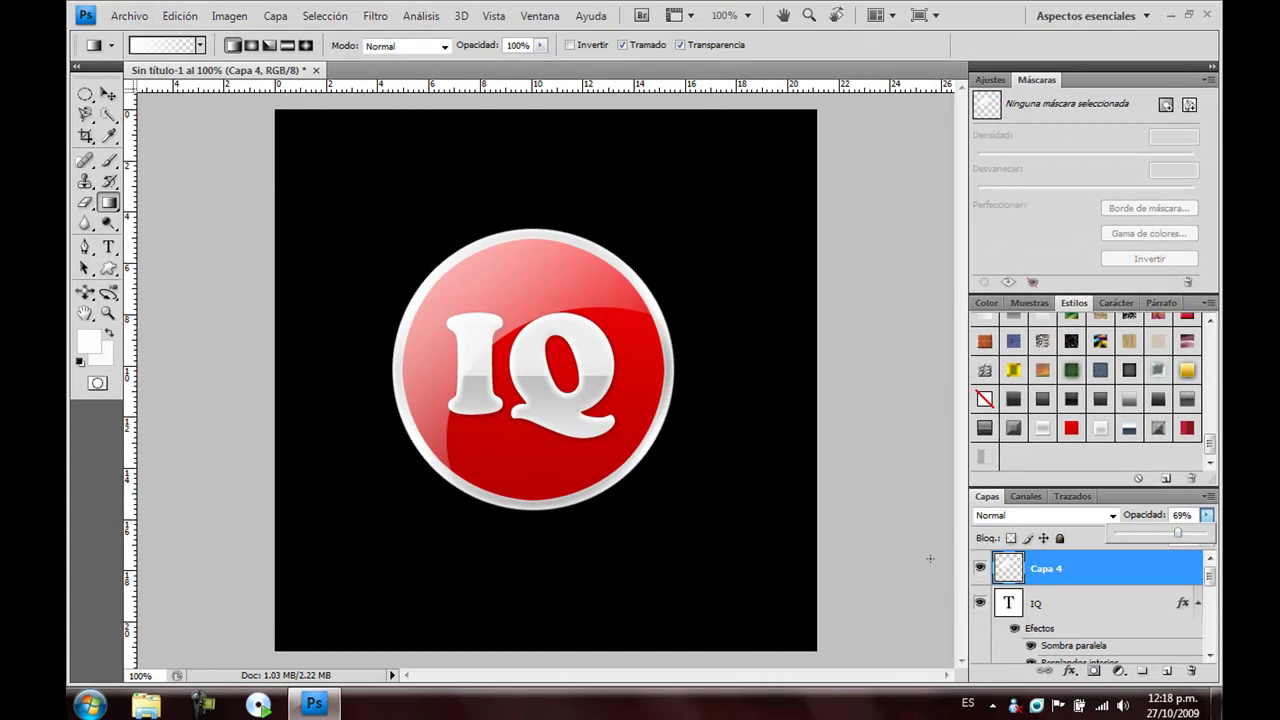
click(108, 94)
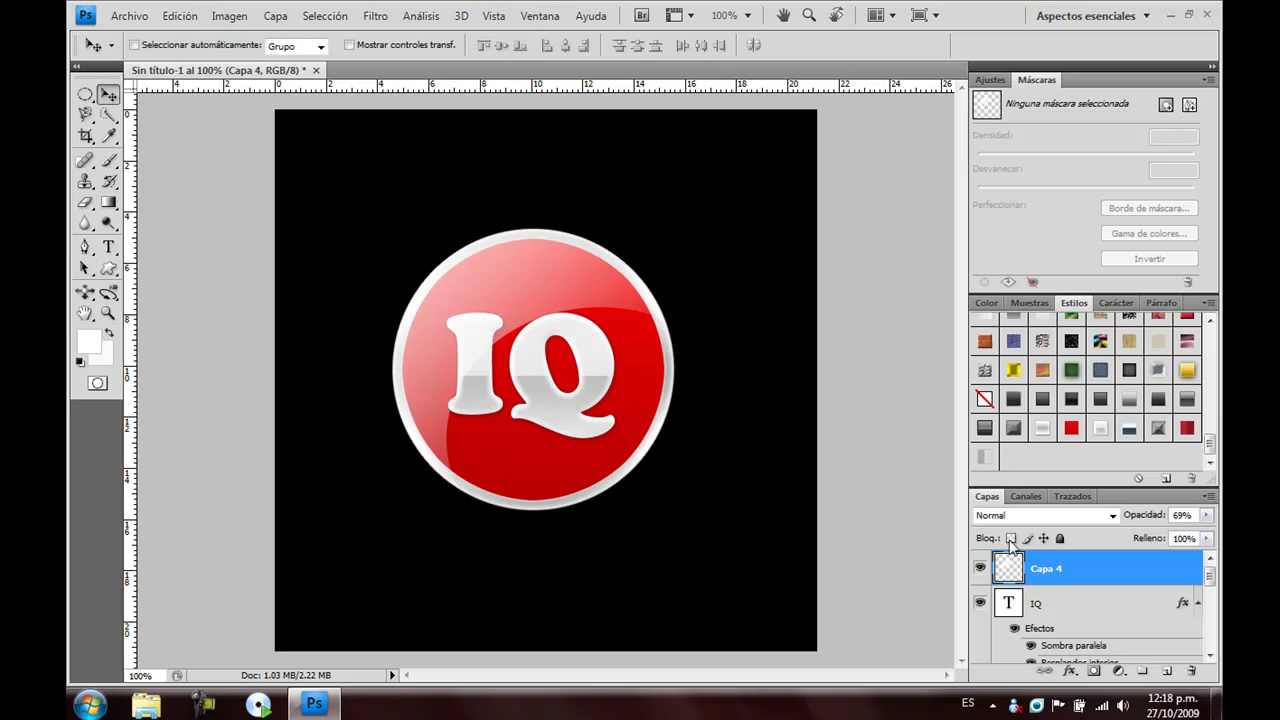
- Hide and re-show the black background layer Capa 1 to check the gloss
scroll(1060, 585, down, 2)
scroll(1067, 594, down, 2)
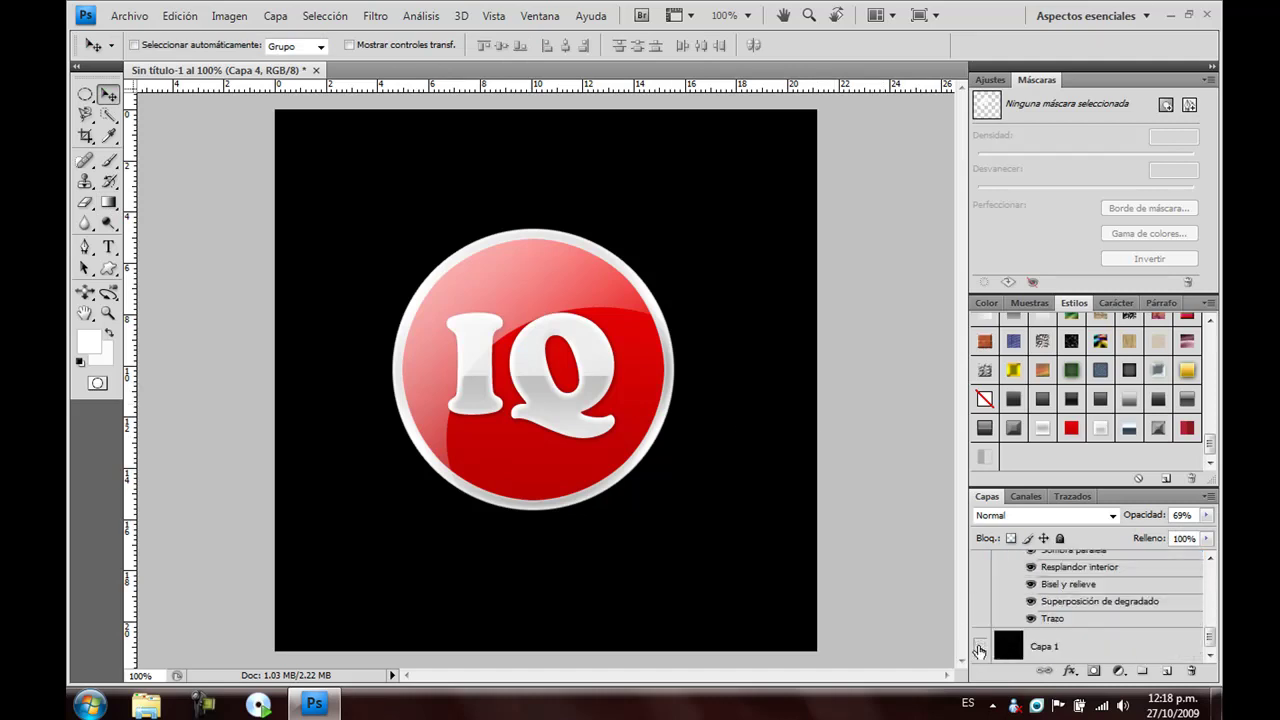
click(979, 649)
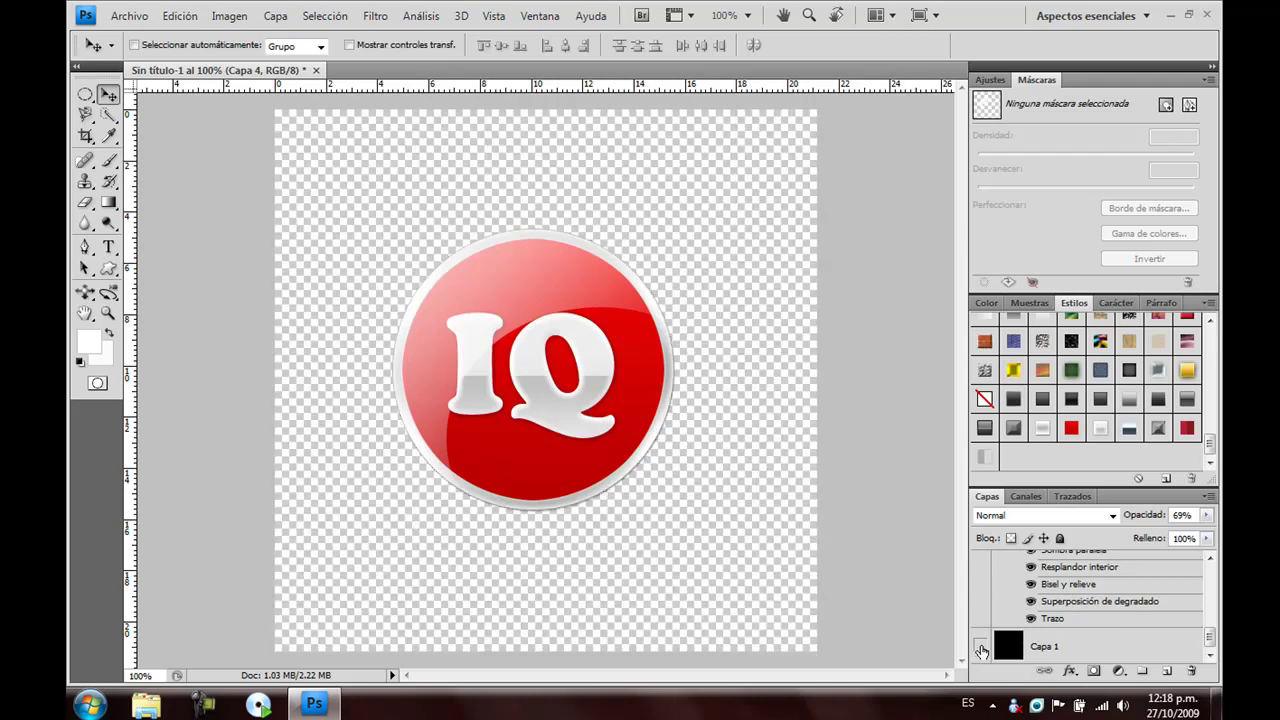
click(981, 649)
scroll(1105, 612, up, 3)
scroll(1105, 612, up, 2)
scroll(1105, 614, up, 2)
scroll(1105, 616, up, 2)
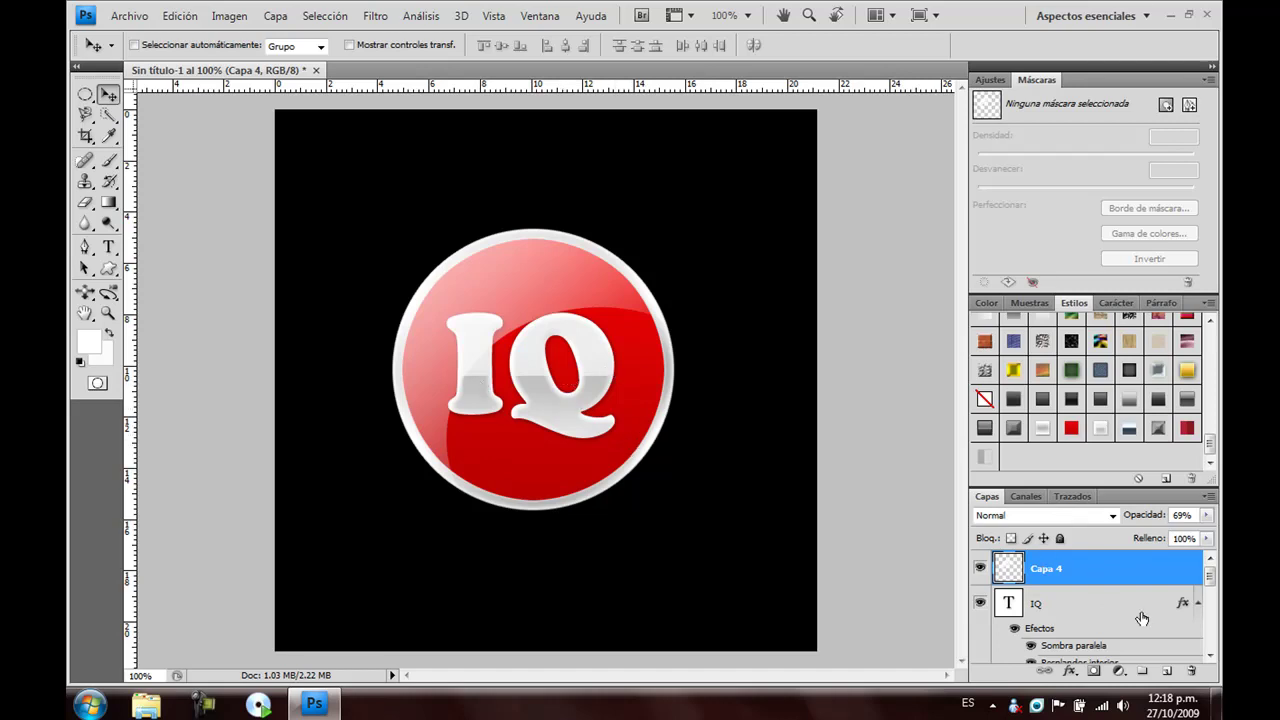
scroll(1058, 622, down, 1)
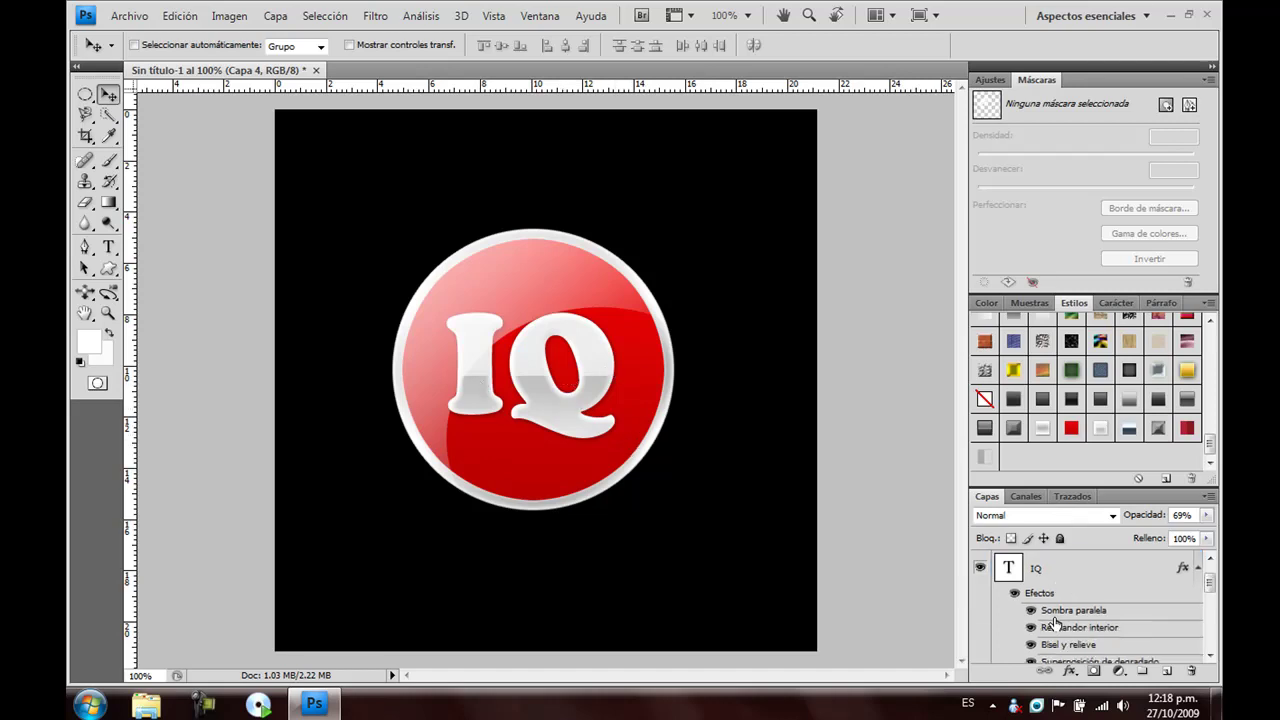
scroll(1047, 625, down, 1)
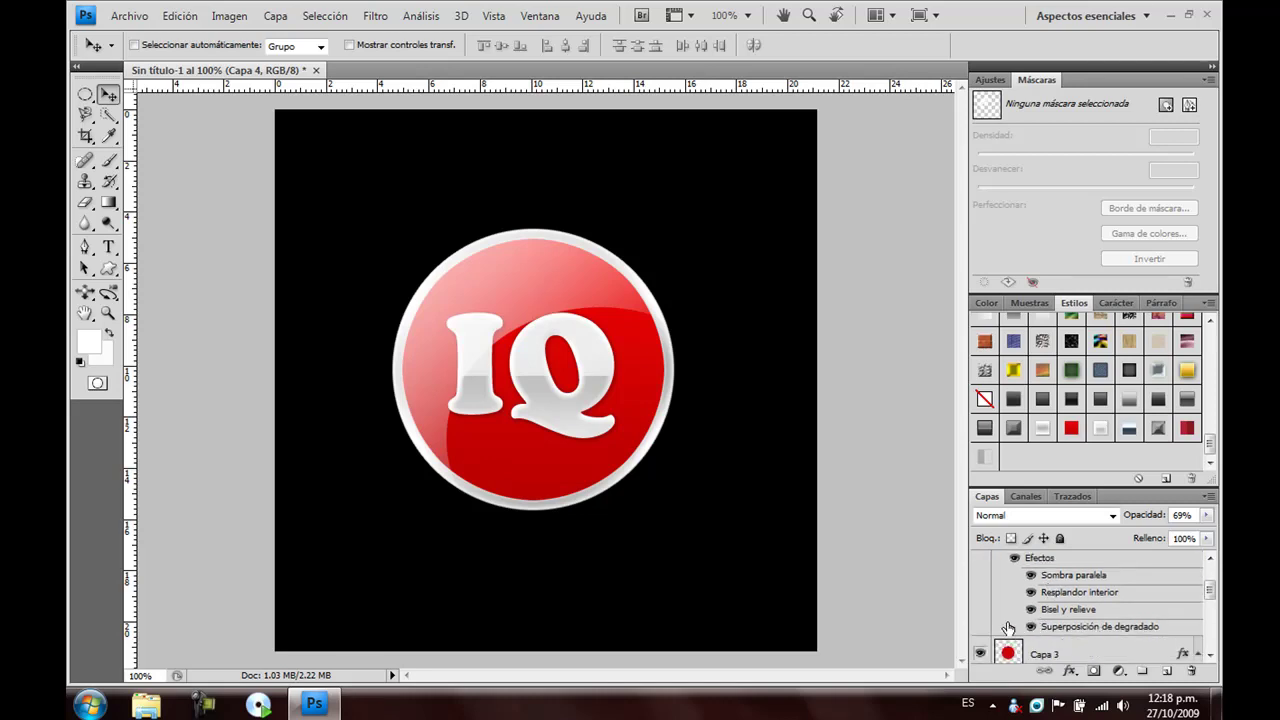